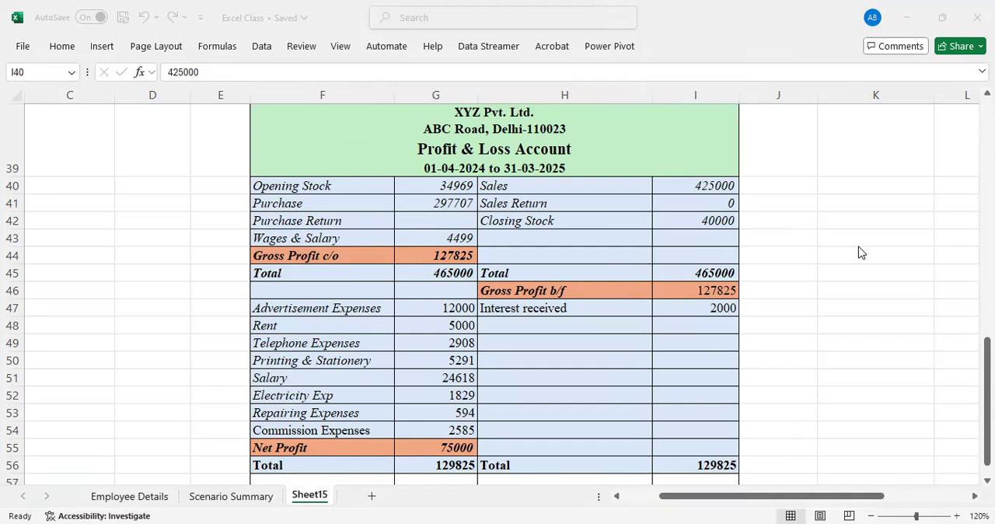
Examine the formulas behind Gross Profit c/o in G44 and the Total in G45 of the Profit & Loss Account
{"action": "left_click", "coordinate": [435, 450]}
{"action": "left_click", "coordinate": [436, 449]}
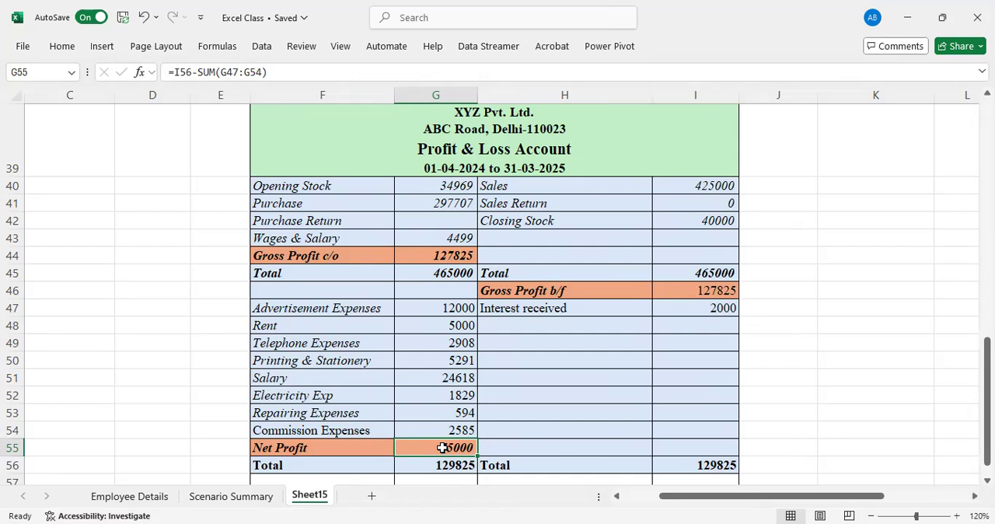
{"action": "left_click", "coordinate": [436, 261]}
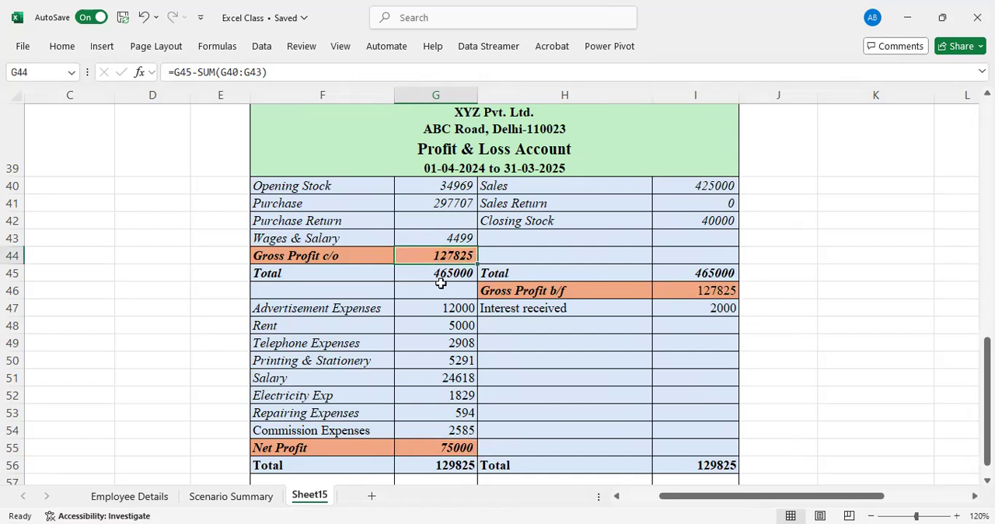
{"action": "key", "text": "F2"}
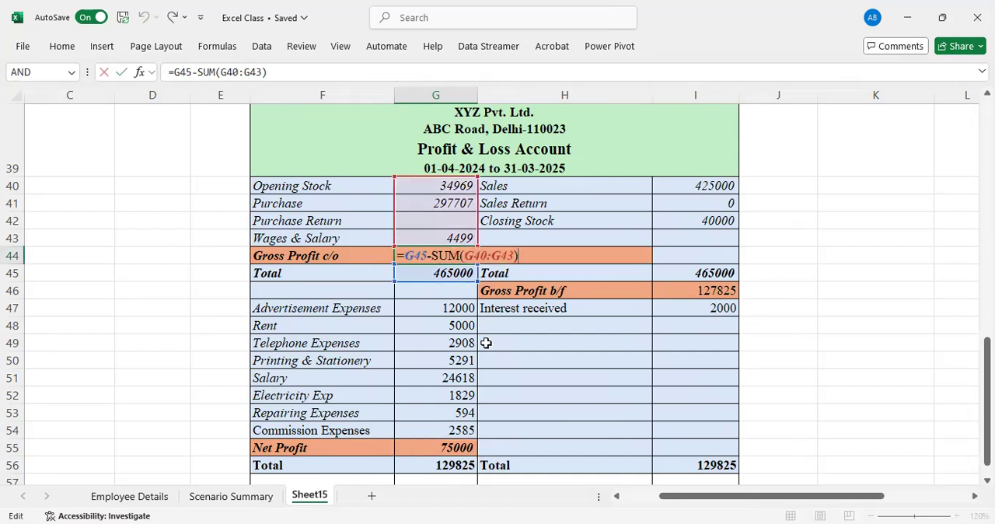
{"action": "key", "text": "Escape"}
{"action": "left_click", "coordinate": [458, 273]}
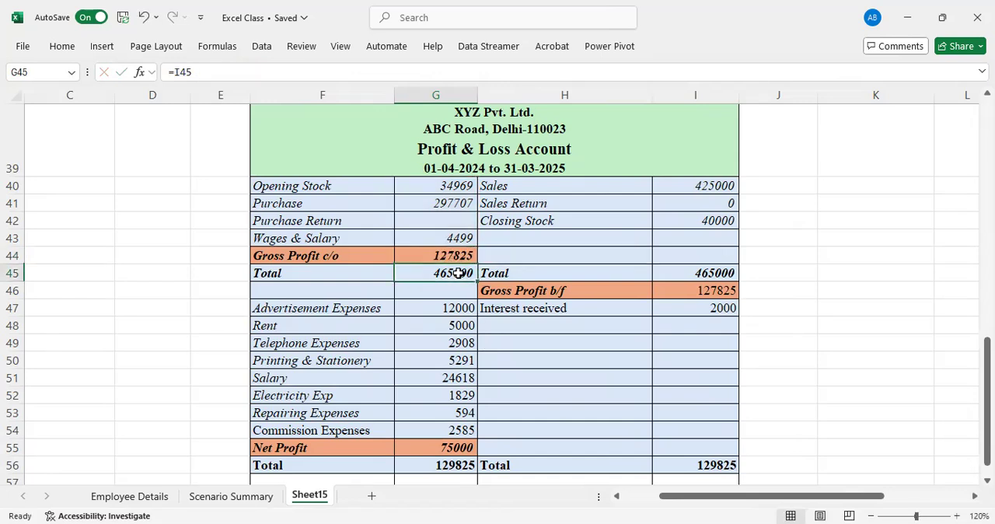
{"action": "key", "text": "F2"}
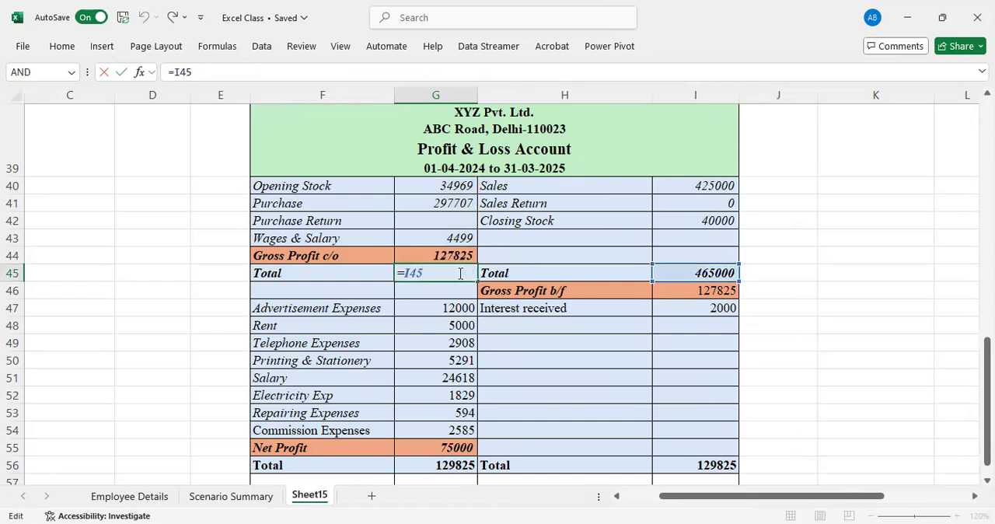
{"action": "key", "text": "Escape"}
Examine the formulas behind Gross Profit b/f in I46 and Net Profit in G55
{"action": "left_click", "coordinate": [698, 292]}
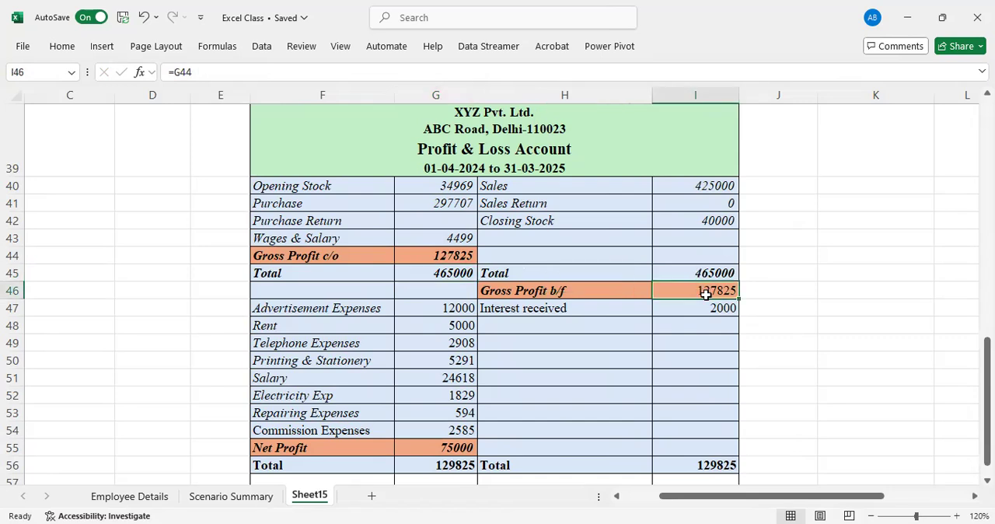
{"action": "key", "text": "F2"}
{"action": "key", "text": "Escape"}
{"action": "left_click", "coordinate": [429, 447]}
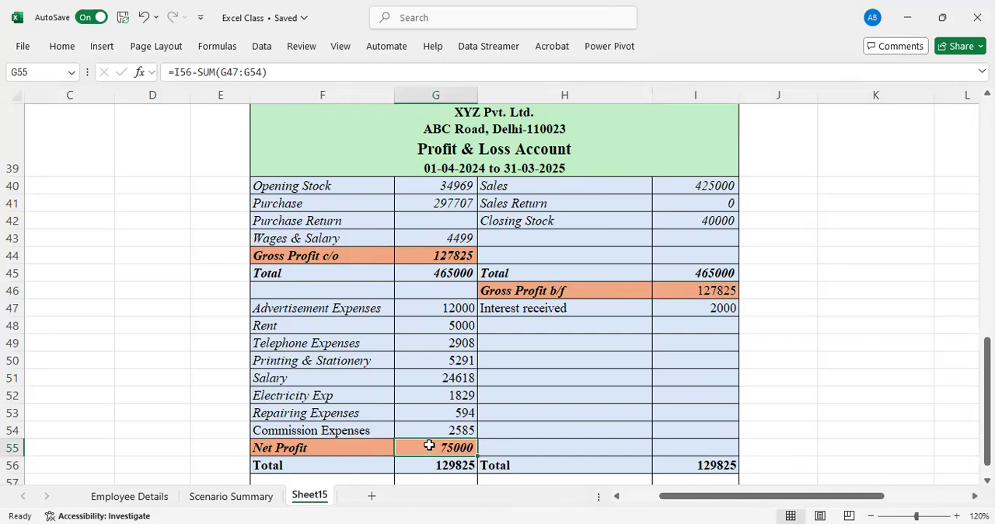
{"action": "key", "text": "F2"}
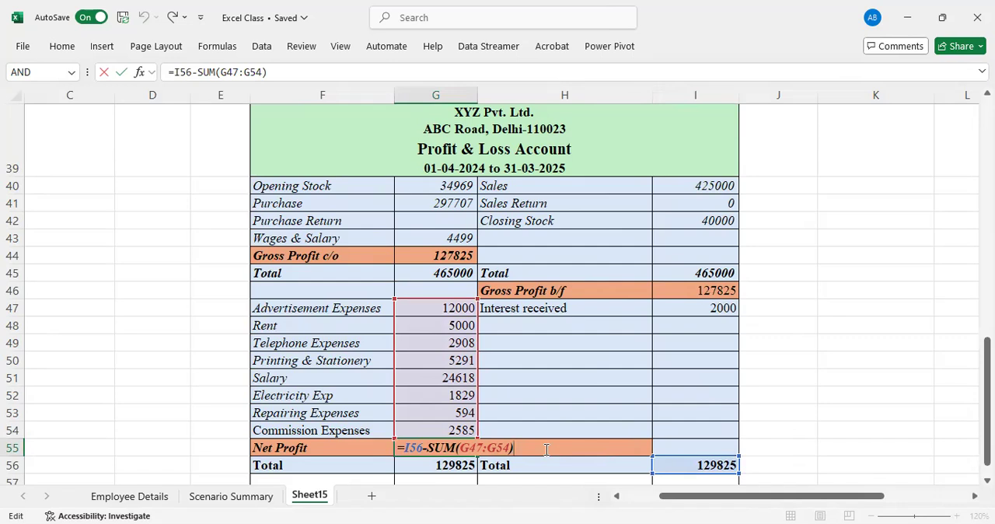
{"action": "key", "text": "Escape"}
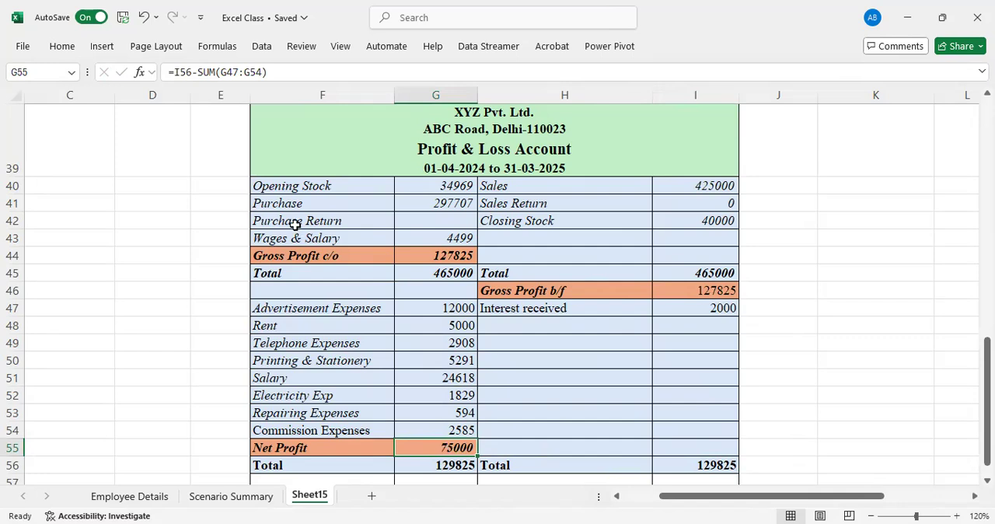
Open the Excel Add-ins manager from the program options and apply it with Analysis ToolPak and Solver Add-in enabled
{"action": "left_click", "coordinate": [263, 48]}
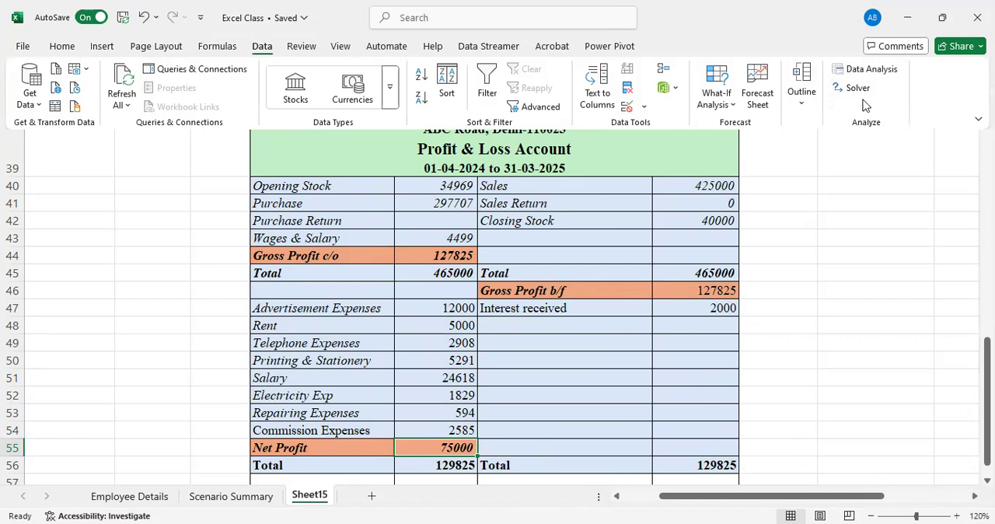
{"action": "left_click", "coordinate": [22, 48]}
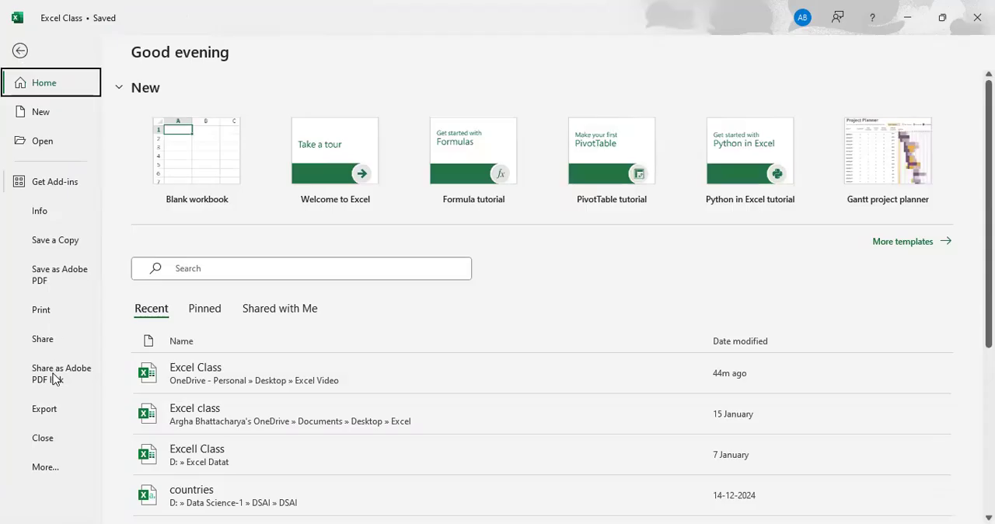
{"action": "left_click", "coordinate": [53, 470]}
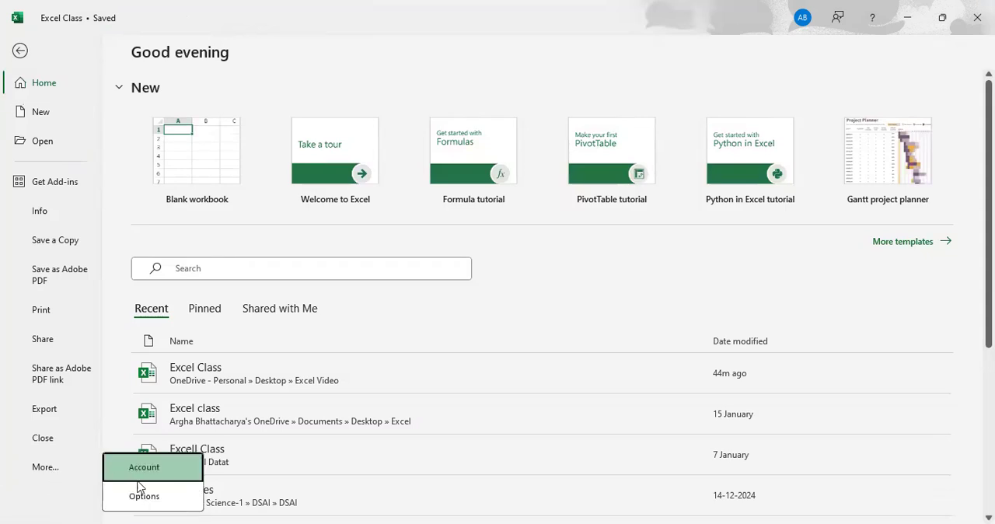
{"action": "left_click", "coordinate": [144, 497]}
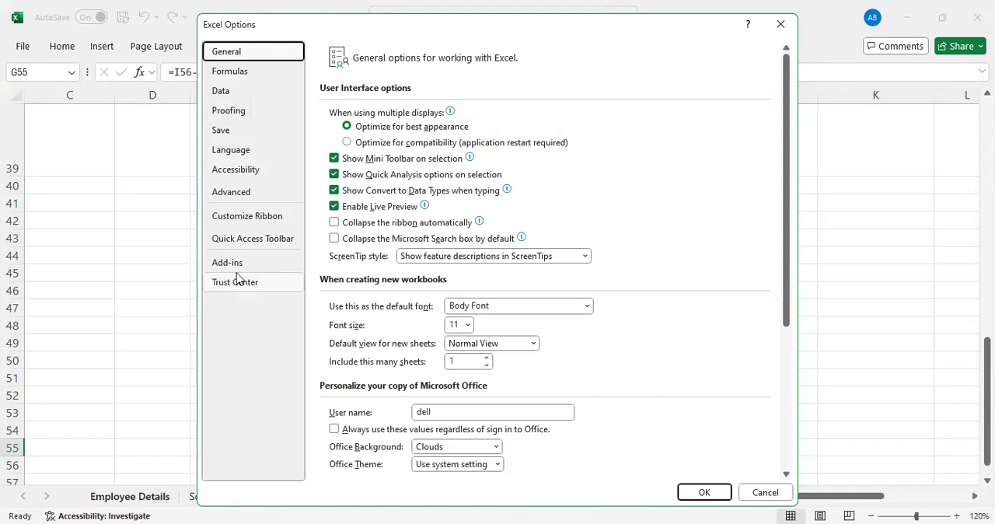
{"action": "left_click", "coordinate": [228, 265]}
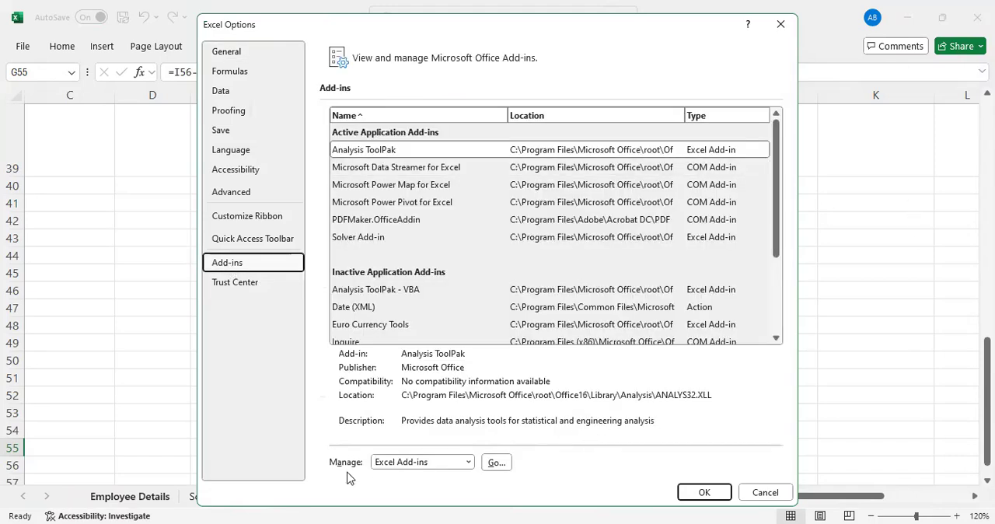
{"action": "left_click", "coordinate": [469, 463]}
{"action": "left_click", "coordinate": [469, 464]}
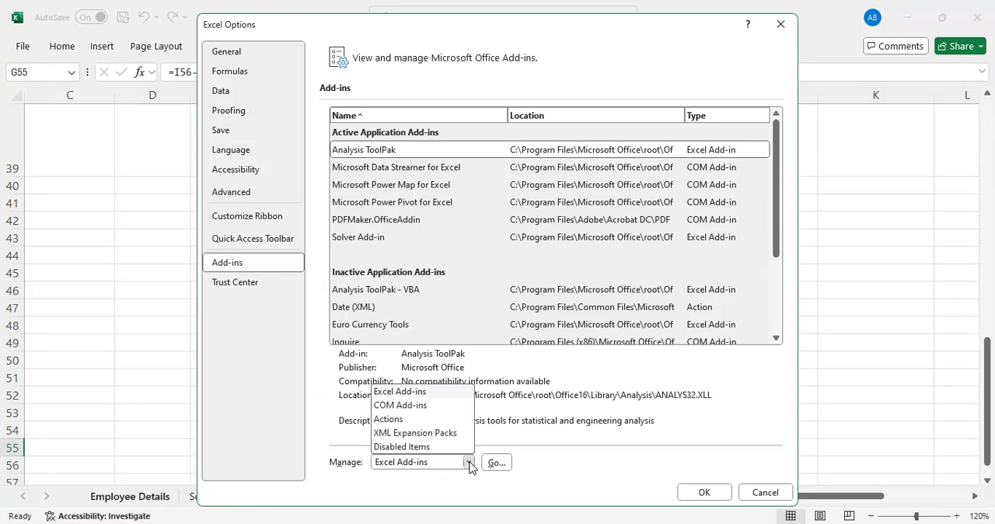
{"action": "left_click", "coordinate": [411, 392]}
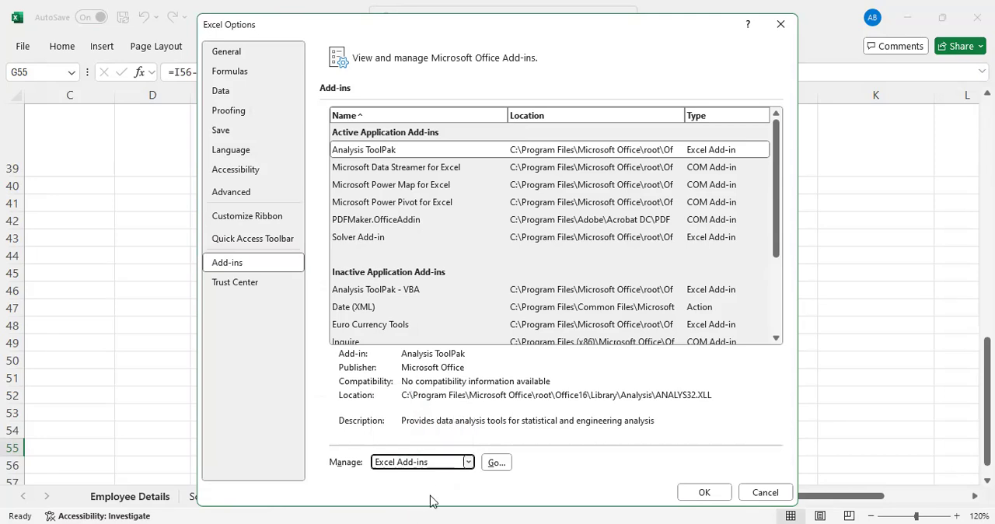
{"action": "left_click", "coordinate": [498, 465]}
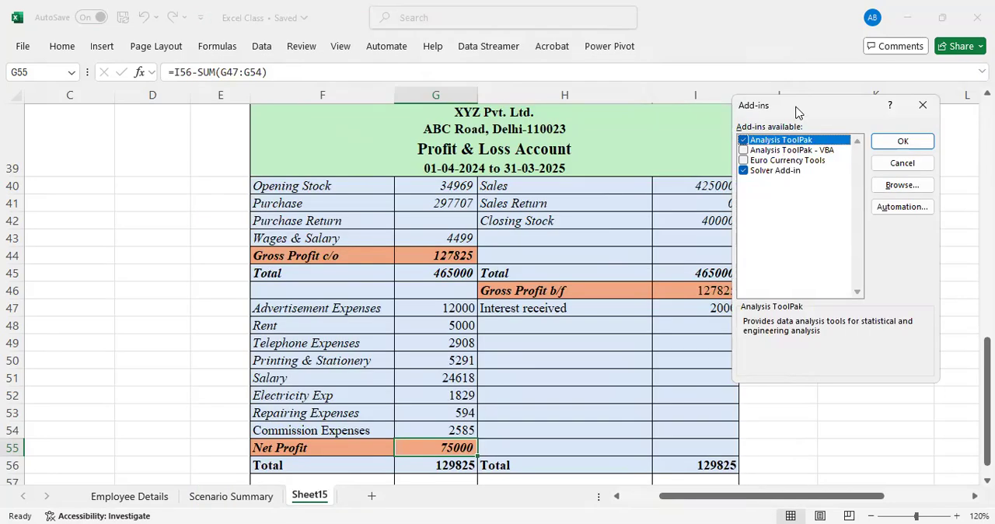
{"action": "left_click_drag", "start_coordinate": [800, 113], "coordinate": [657, 135]}
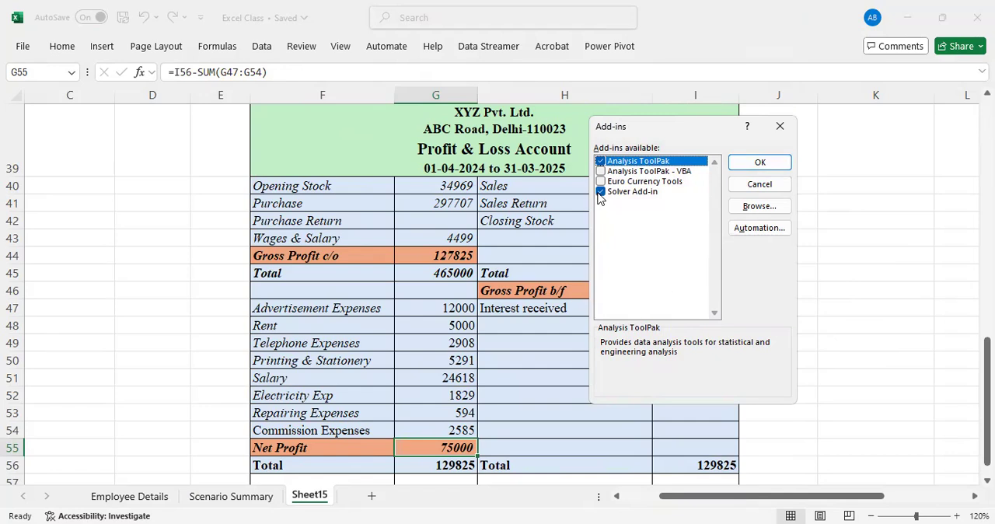
{"action": "left_click", "coordinate": [752, 168]}
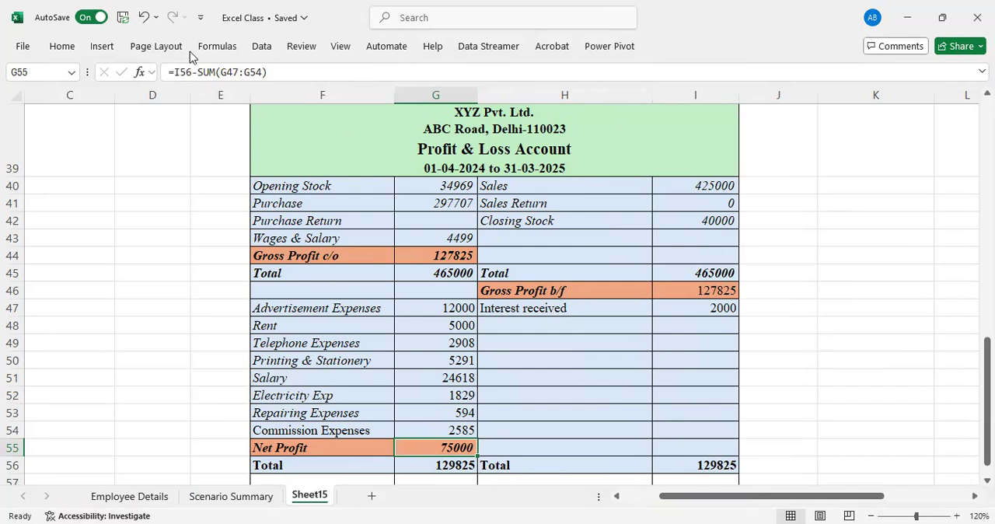
Open Solver and delete all existing constraints on cells G47, G48, I40 and I47
{"action": "left_click", "coordinate": [262, 48]}
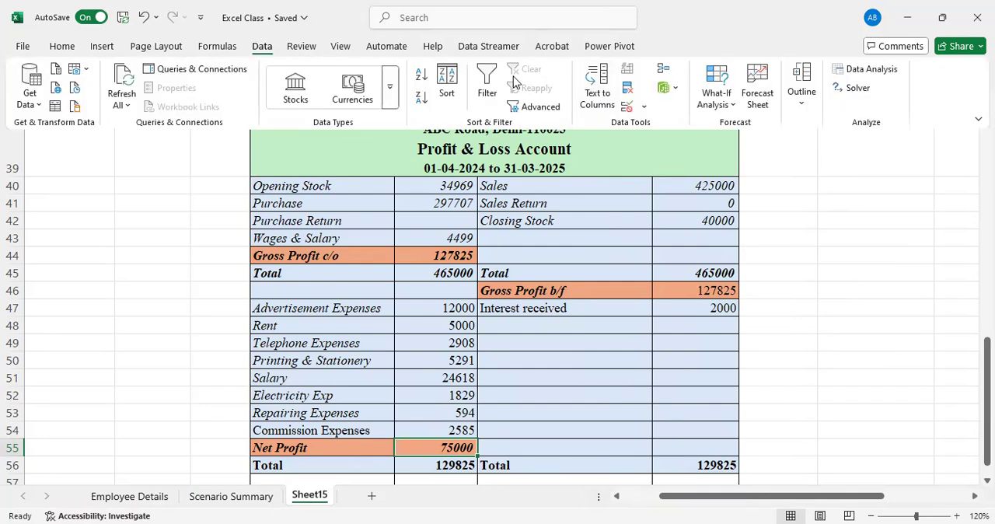
{"action": "left_click", "coordinate": [855, 88]}
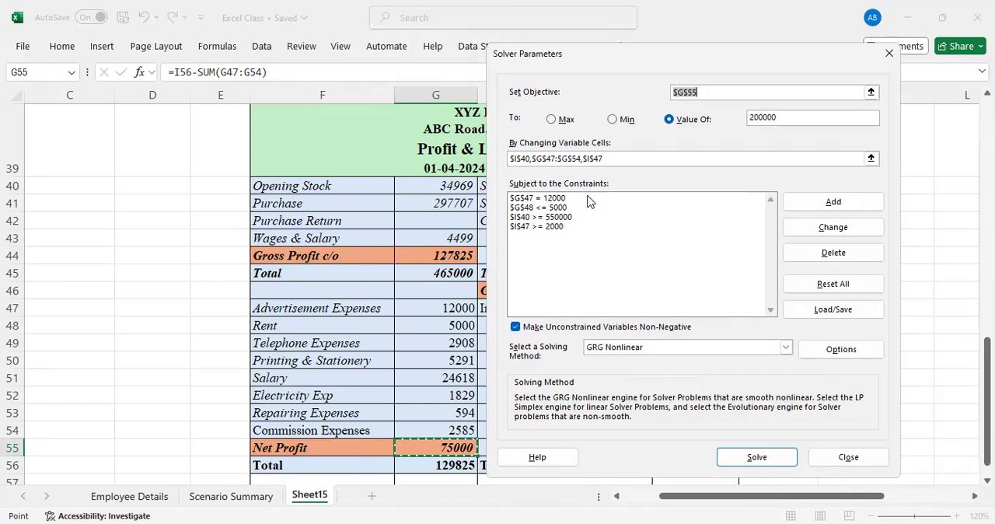
{"action": "left_click", "coordinate": [552, 227]}
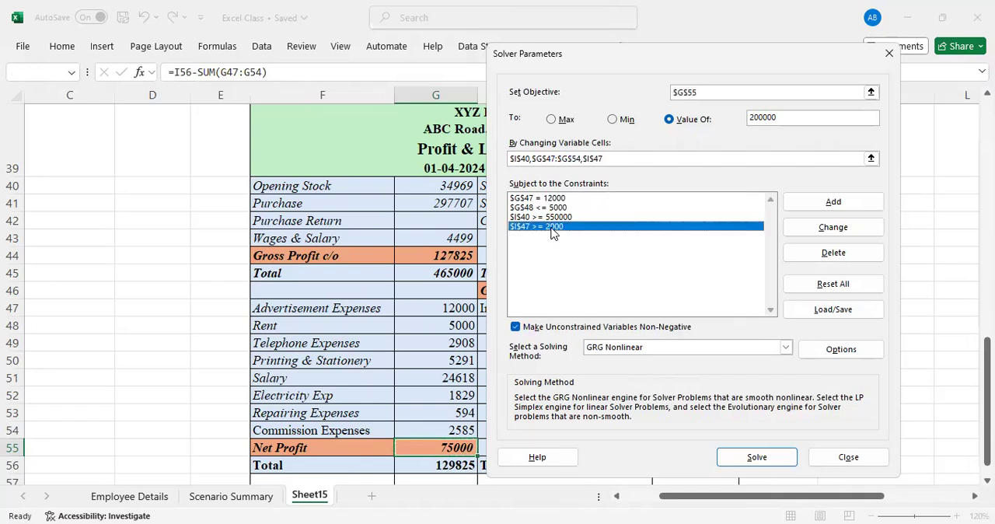
{"action": "left_click", "coordinate": [813, 255]}
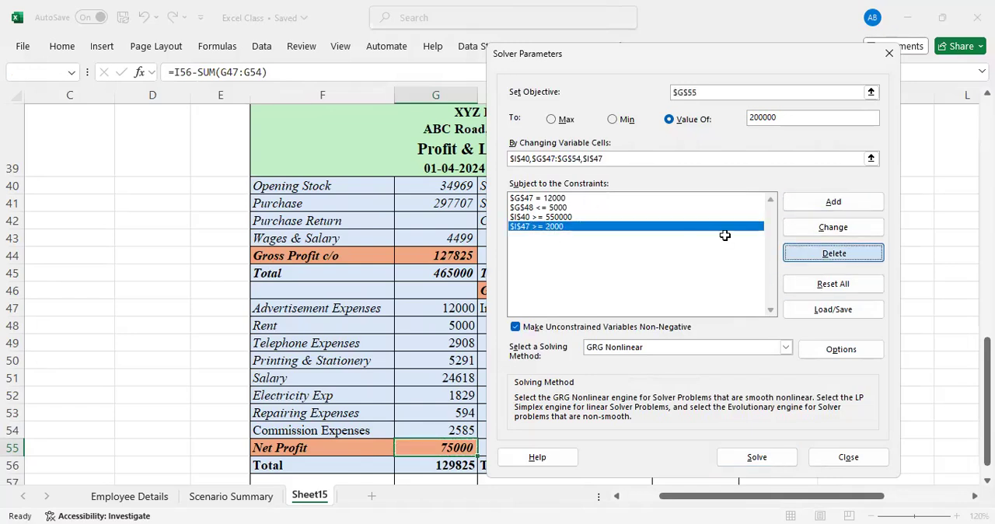
{"action": "left_click", "coordinate": [818, 255]}
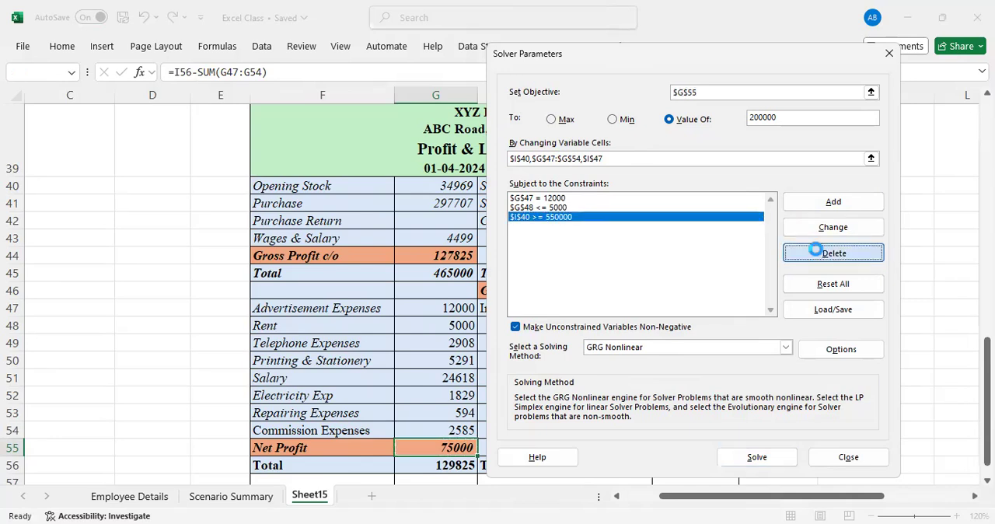
{"action": "left_click", "coordinate": [544, 210]}
{"action": "left_click", "coordinate": [855, 256]}
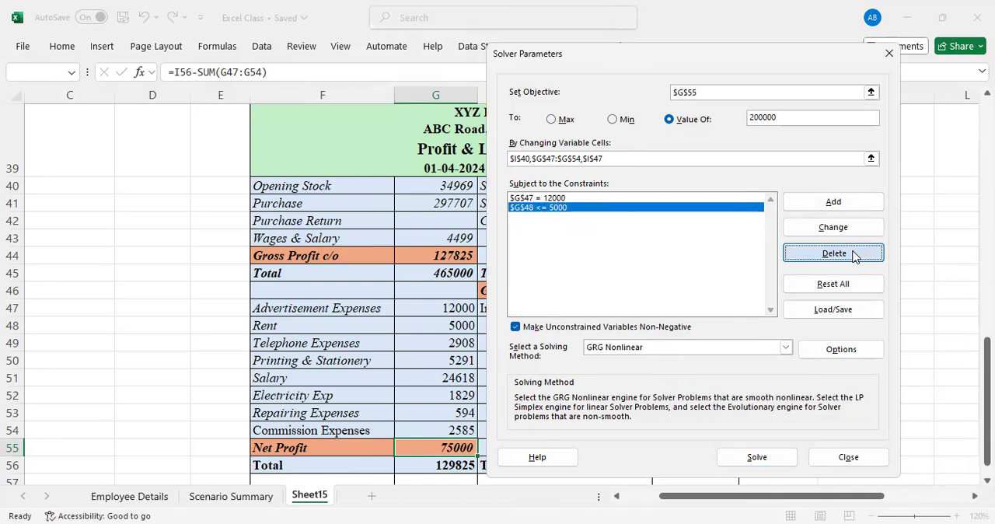
{"action": "left_click", "coordinate": [849, 252]}
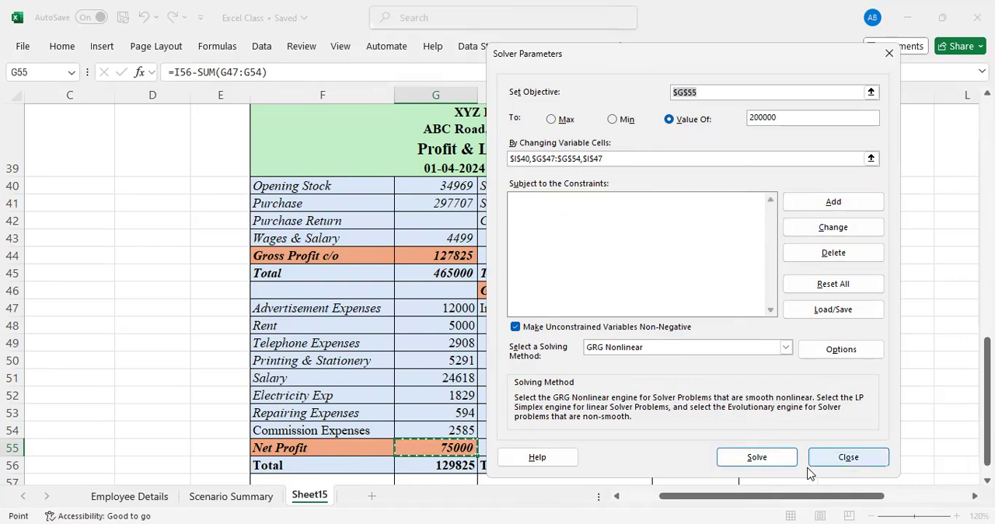
Clear the existing target value, objective and variable cells from the Solver parameters
{"action": "left_click_drag", "start_coordinate": [788, 117], "coordinate": [720, 116]}
{"action": "key", "text": "BackSpace"}
{"action": "left_click", "coordinate": [702, 92]}
{"action": "key", "text": "BackSpace"}
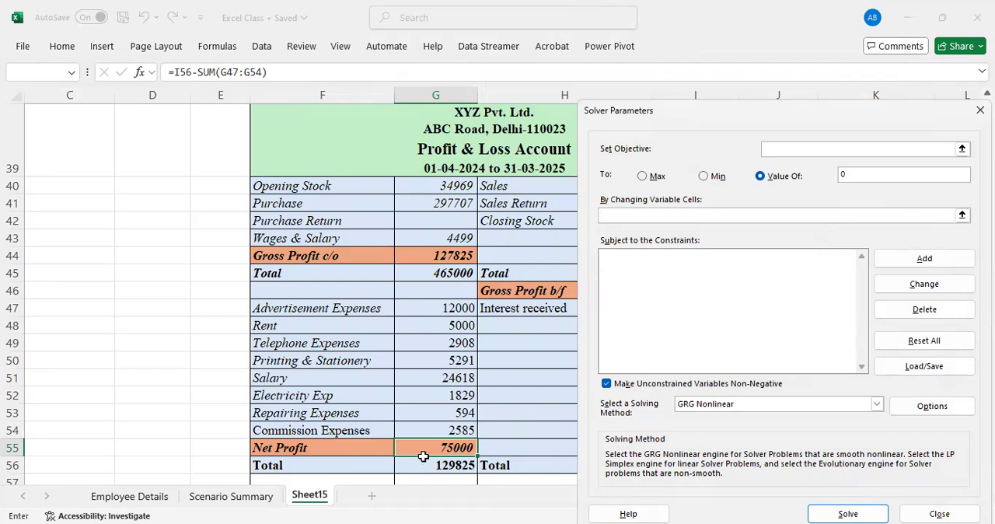
Set the Solver objective to the Net Profit cell G55 with a target value of 150000
{"action": "left_click", "coordinate": [782, 150]}
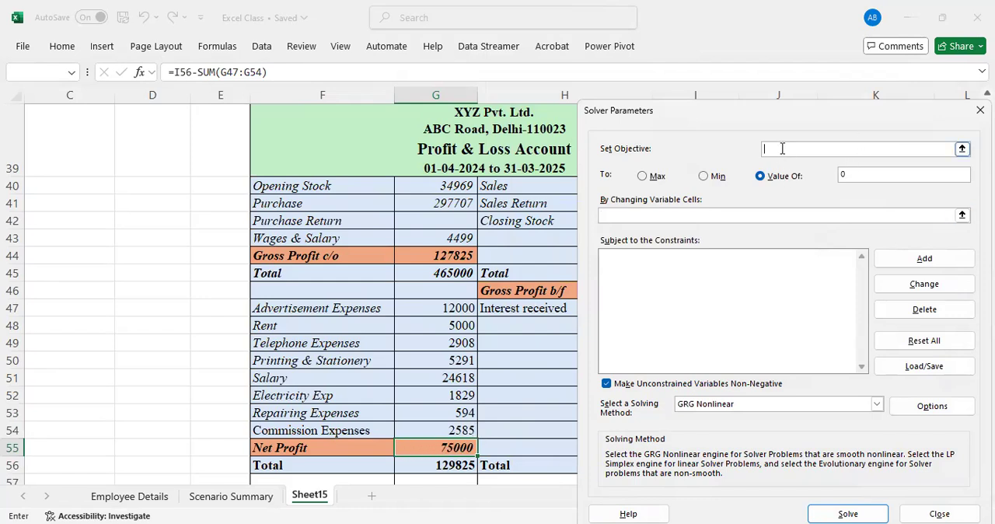
{"action": "left_click", "coordinate": [429, 450]}
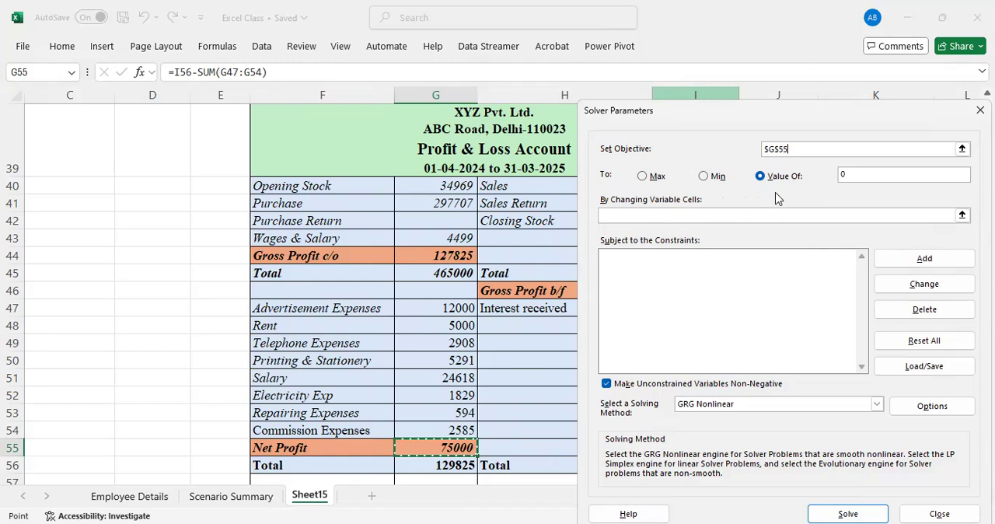
{"action": "left_click", "coordinate": [861, 172]}
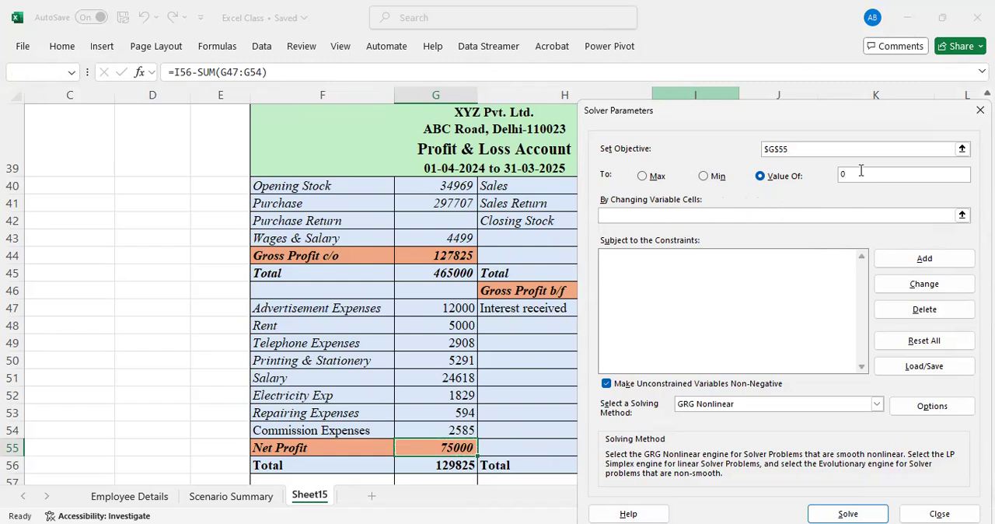
{"action": "key", "text": "BackSpace"}
{"action": "type", "text": "150000"}
Specify Sales I40, the expense range G47:G54 and Interest received I47 as the Solver's changing variable cells
{"action": "left_click", "coordinate": [757, 212]}
{"action": "left_click_drag", "start_coordinate": [747, 118], "coordinate": [833, 212]}
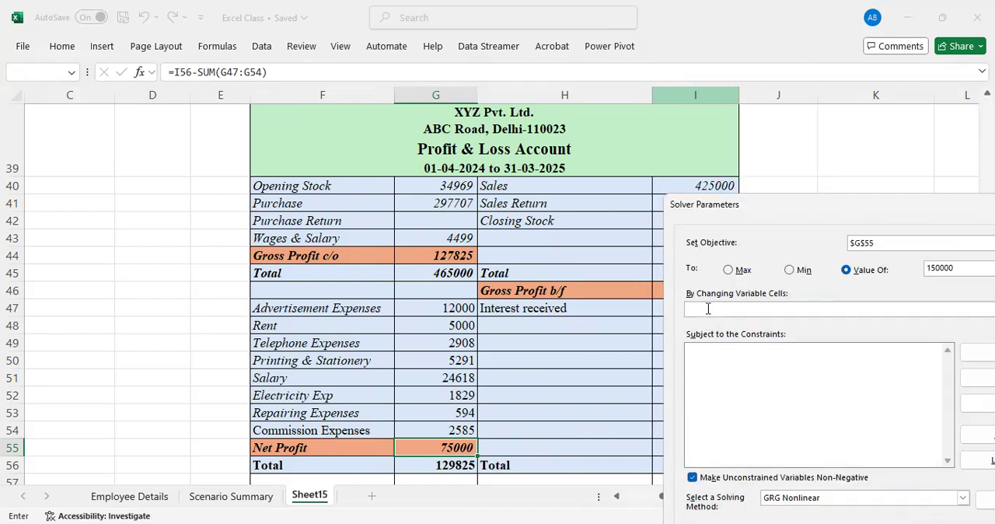
{"action": "left_click", "coordinate": [708, 308]}
{"action": "left_click", "coordinate": [696, 185]}
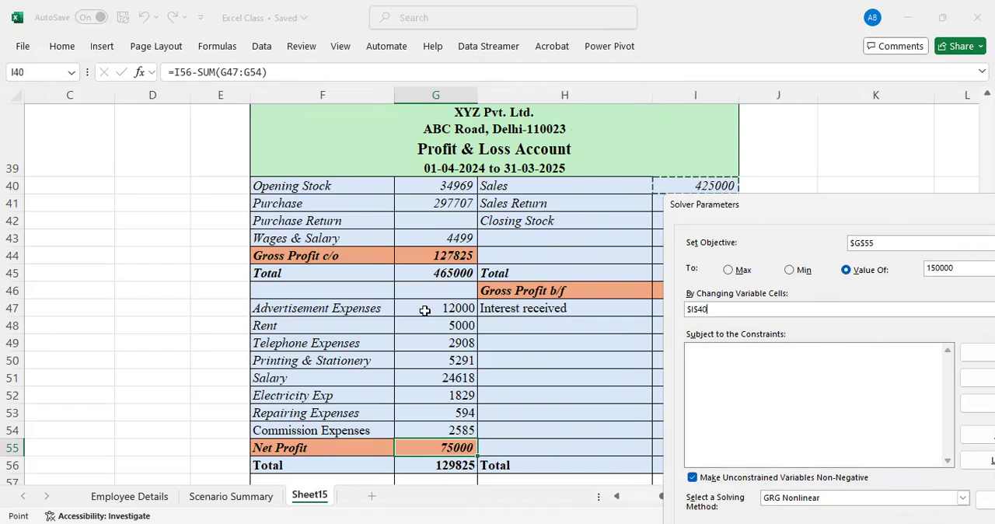
{"action": "left_click_drag", "start_coordinate": [426, 310], "coordinate": [424, 425]}
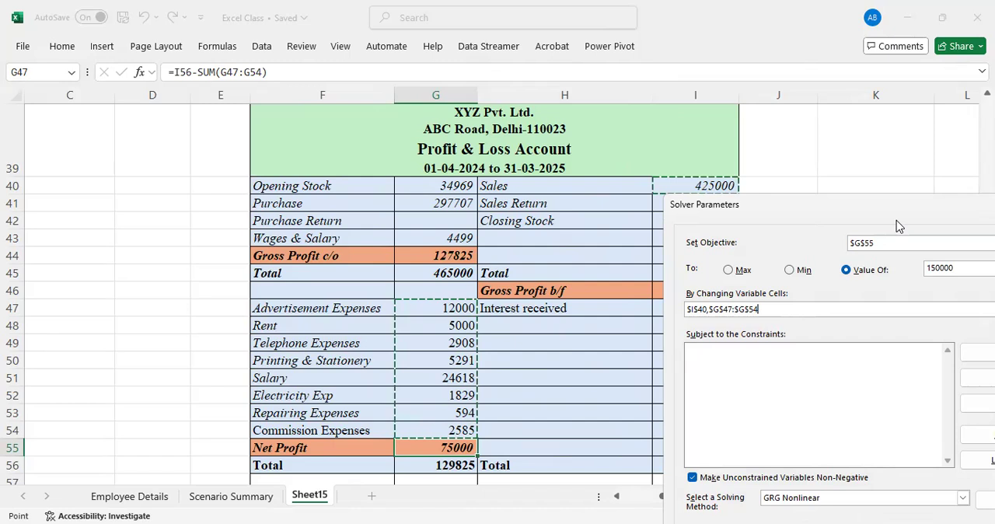
{"action": "left_click_drag", "start_coordinate": [896, 212], "coordinate": [981, 160]}
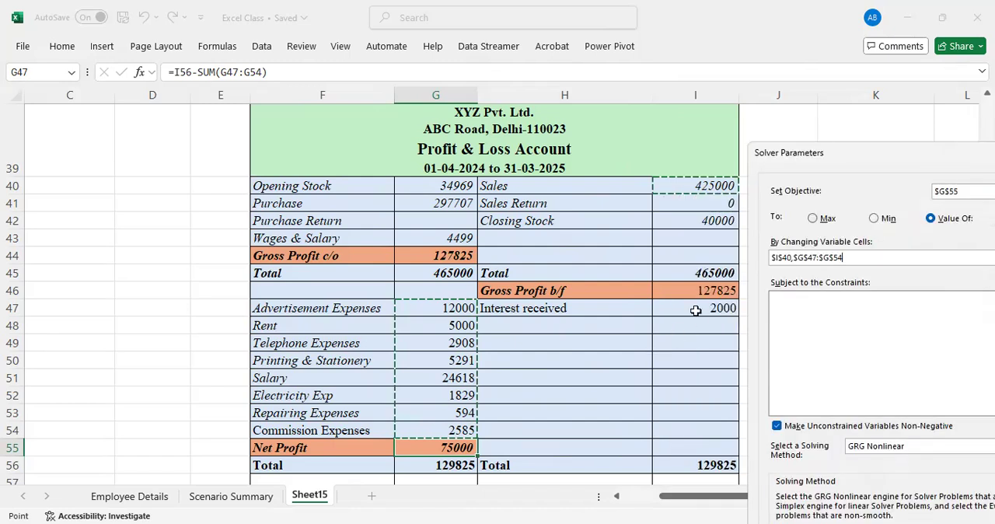
{"action": "left_click", "coordinate": [696, 310], "text": "ctrl"}
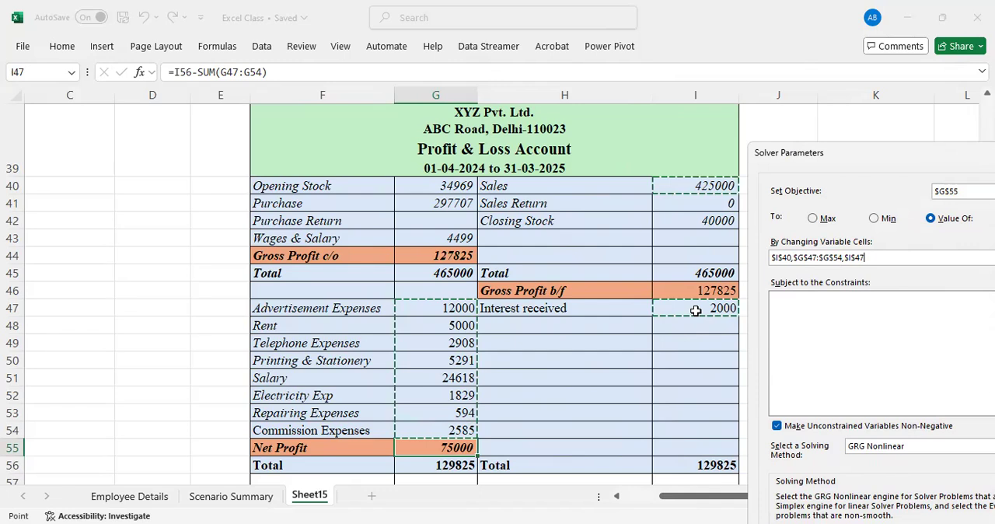
Add a Solver constraint requiring Sales in I40 to be greater than or equal to 450000
{"action": "left_click_drag", "start_coordinate": [874, 156], "coordinate": [518, 94]}
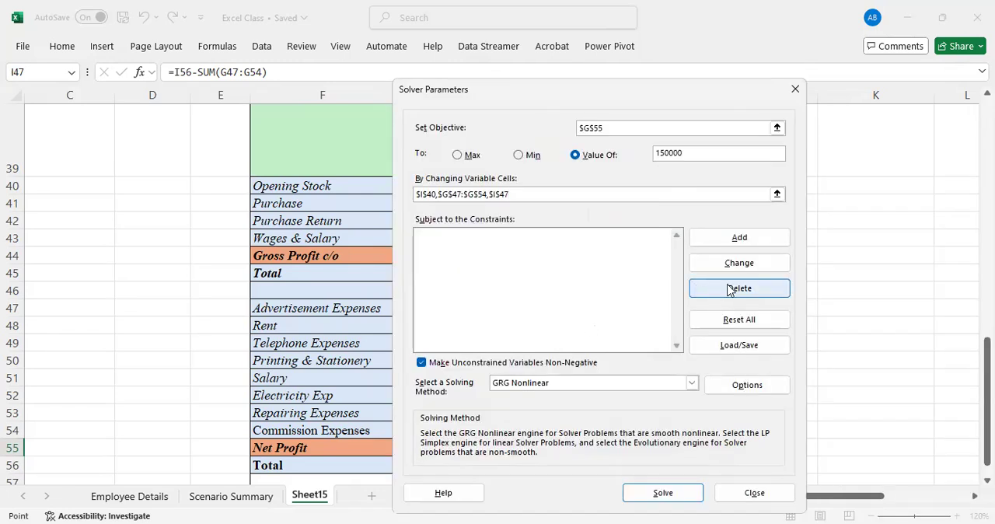
{"action": "left_click", "coordinate": [741, 243]}
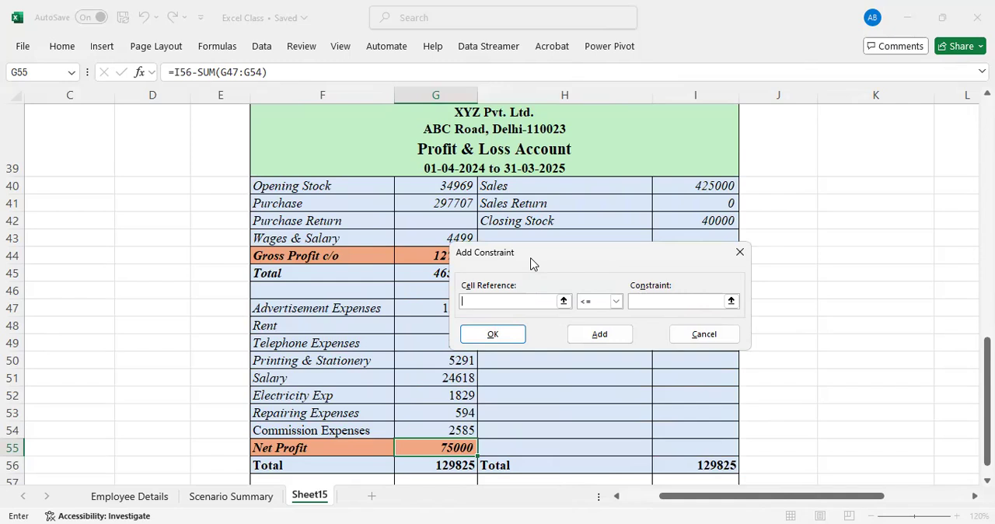
{"action": "left_click_drag", "start_coordinate": [532, 264], "coordinate": [582, 342]}
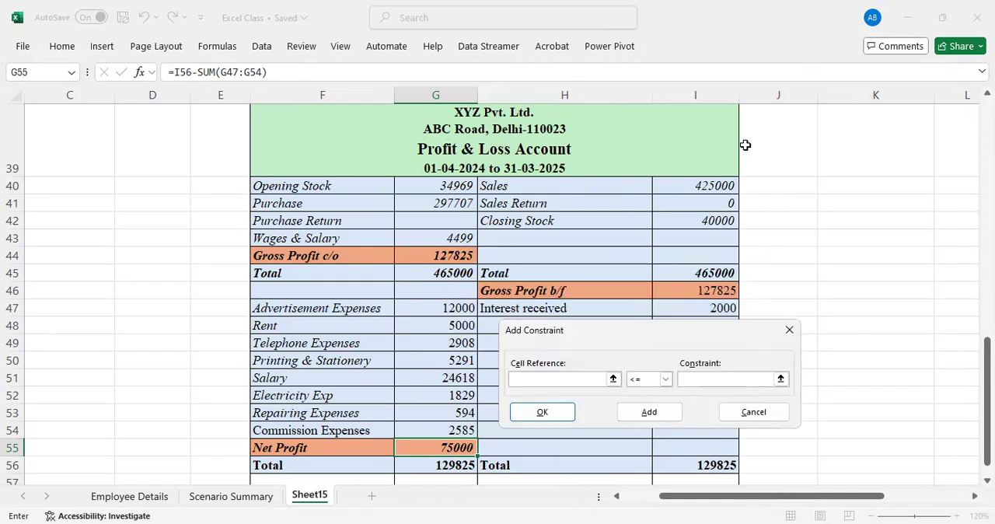
{"action": "left_click", "coordinate": [693, 191]}
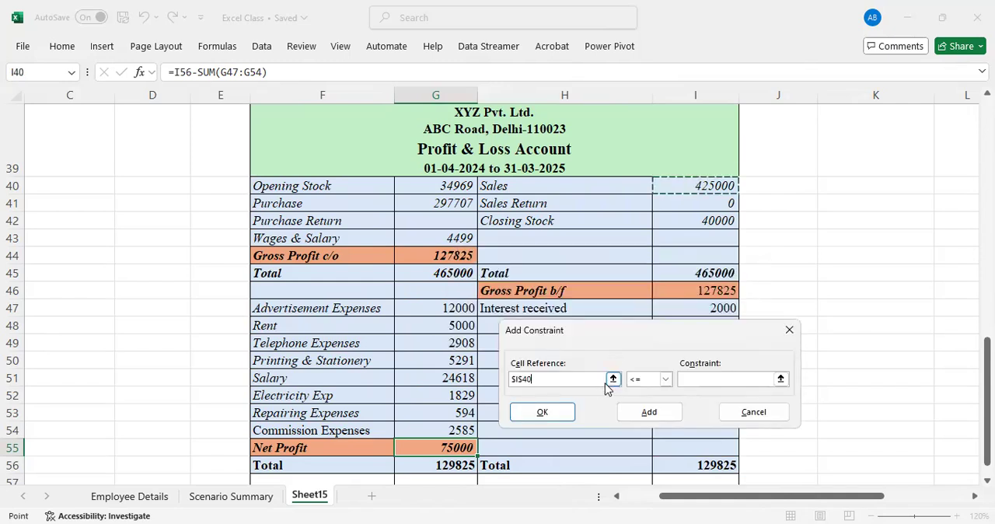
{"action": "left_click", "coordinate": [665, 380]}
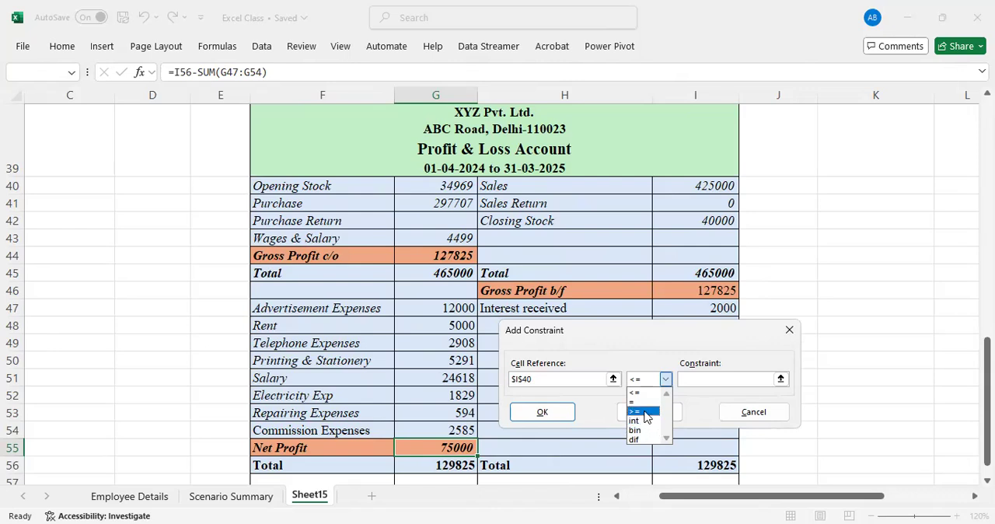
{"action": "left_click", "coordinate": [704, 378]}
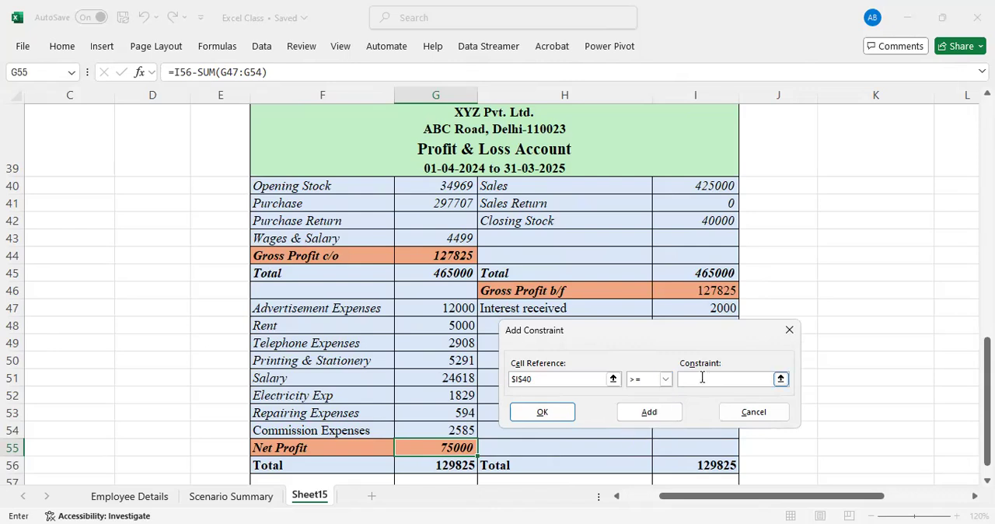
{"action": "key", "text": "BackSpace"}
{"action": "type", "text": "450000"}
{"action": "left_click", "coordinate": [658, 418]}
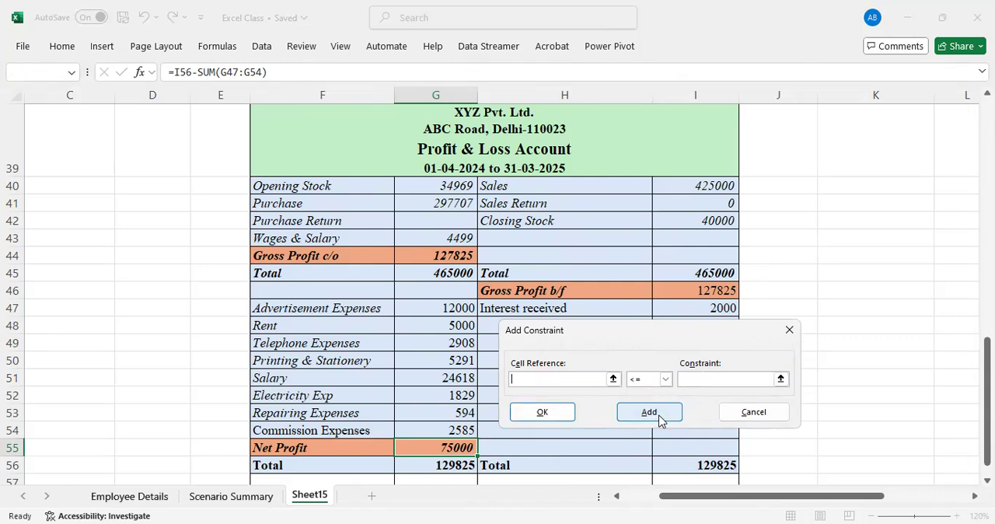
Add a Solver constraint fixing Advertisement Expenses in G47 equal to 10000
{"action": "left_click", "coordinate": [447, 309]}
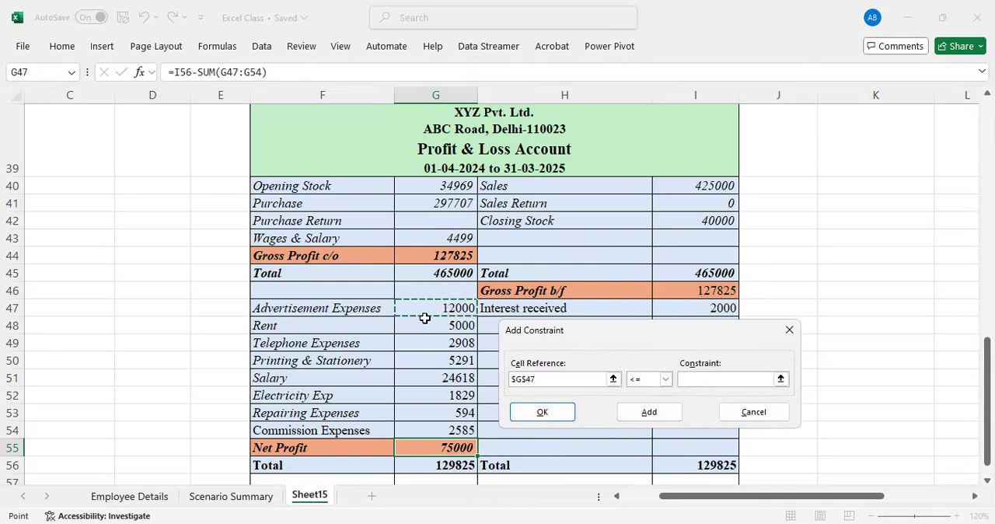
{"action": "left_click", "coordinate": [666, 381]}
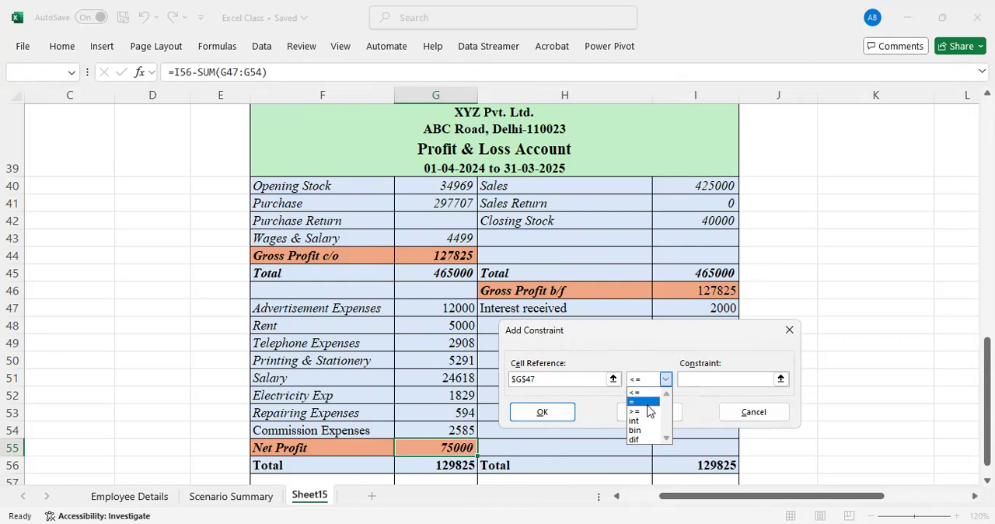
{"action": "left_click", "coordinate": [647, 403]}
{"action": "left_click", "coordinate": [692, 379]}
{"action": "type", "text": "10000"}
{"action": "left_click", "coordinate": [663, 420]}
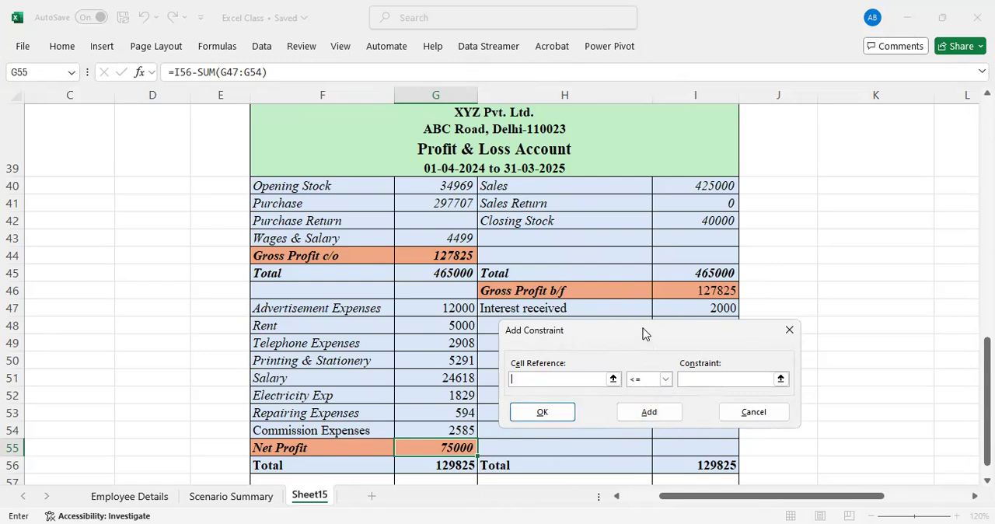
Add a Solver constraint limiting Rent in G48 to less than or equal to 4500
{"action": "left_click_drag", "start_coordinate": [643, 333], "coordinate": [683, 356]}
{"action": "left_click", "coordinate": [461, 325]}
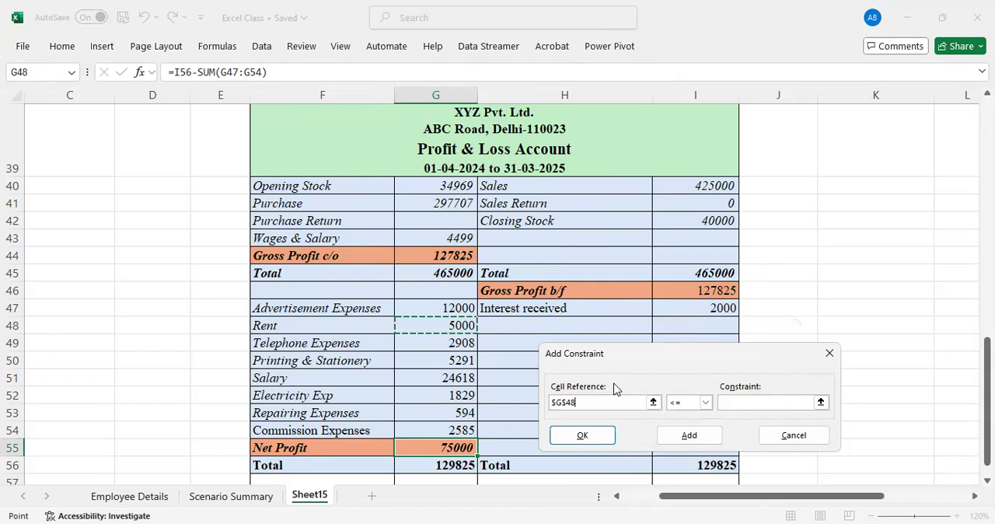
{"action": "left_click", "coordinate": [705, 403]}
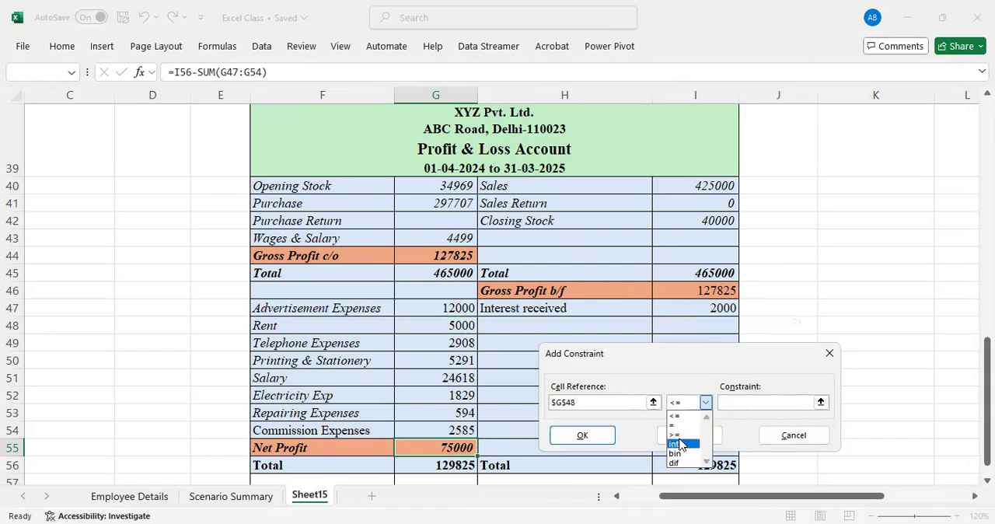
{"action": "left_click", "coordinate": [678, 417]}
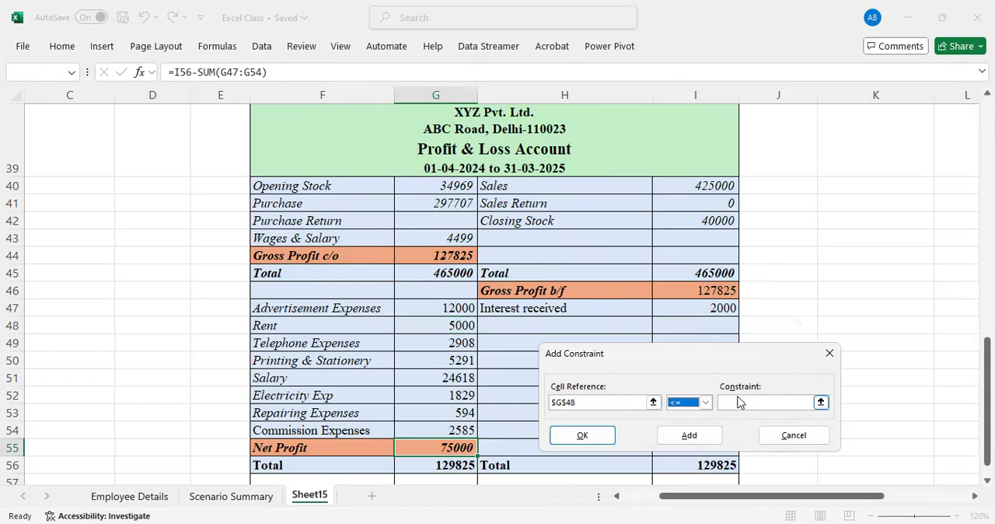
{"action": "left_click", "coordinate": [737, 404]}
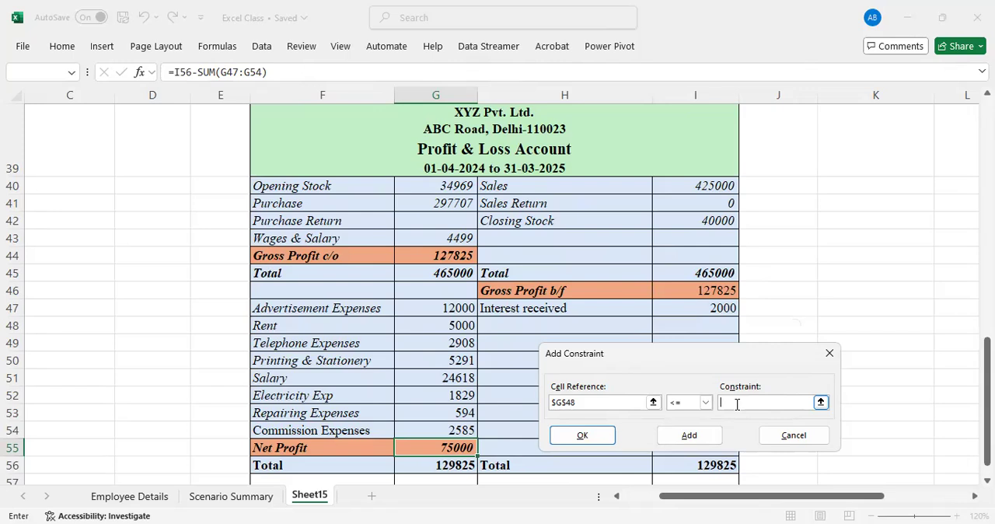
{"action": "type", "text": "4500"}
{"action": "left_click", "coordinate": [689, 437]}
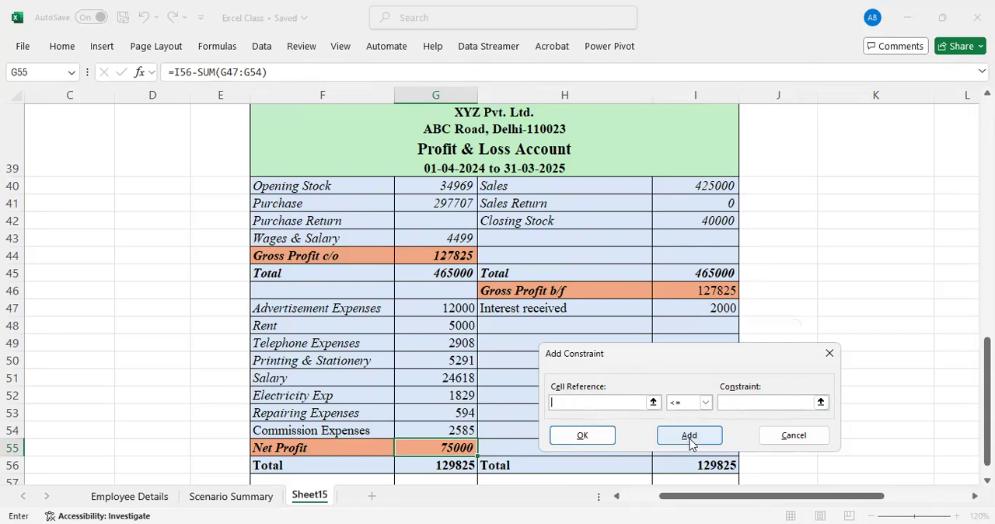
Add a final constraint requiring Interest received in I47 to be at least 5000 and return to the Solver parameters
{"action": "left_click", "coordinate": [699, 310]}
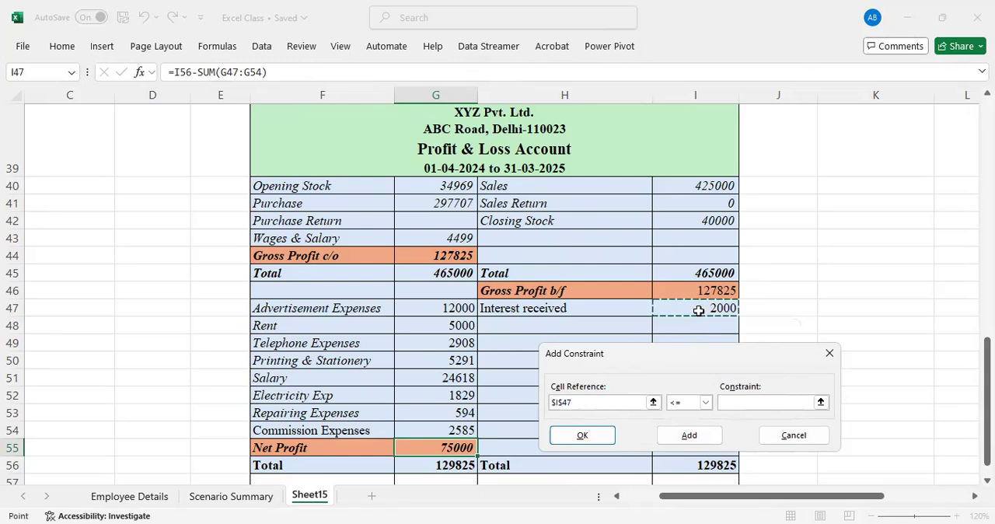
{"action": "left_click", "coordinate": [706, 402]}
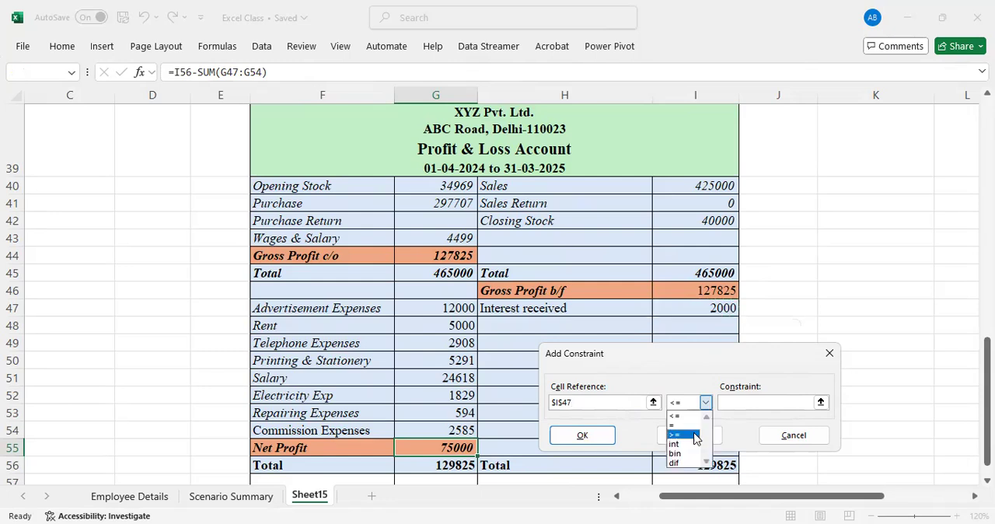
{"action": "left_click", "coordinate": [685, 435]}
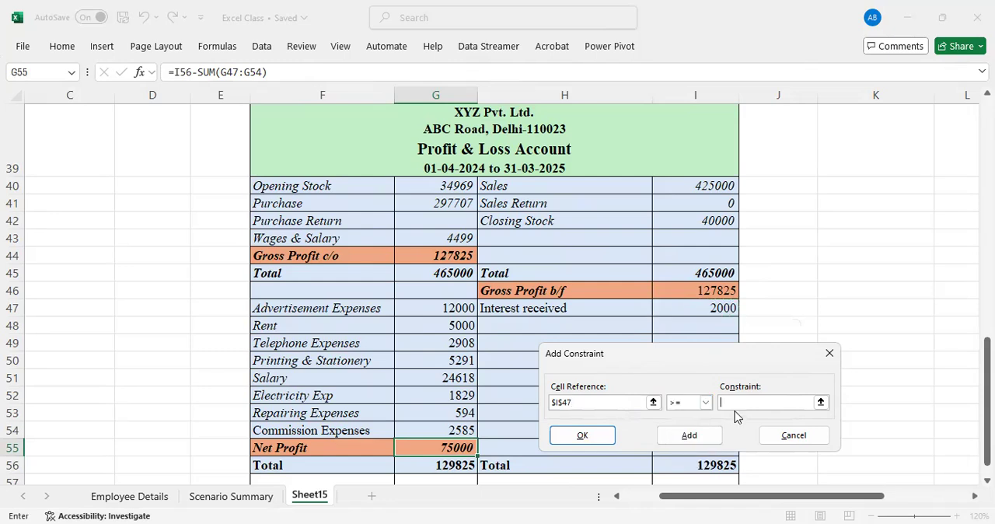
{"action": "type", "text": "5000"}
{"action": "left_click", "coordinate": [699, 441]}
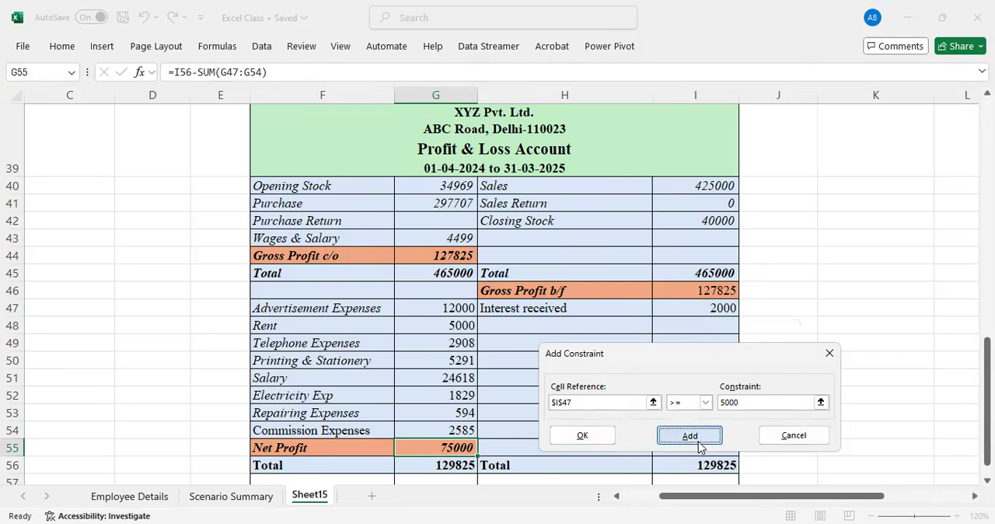
{"action": "left_click", "coordinate": [792, 438]}
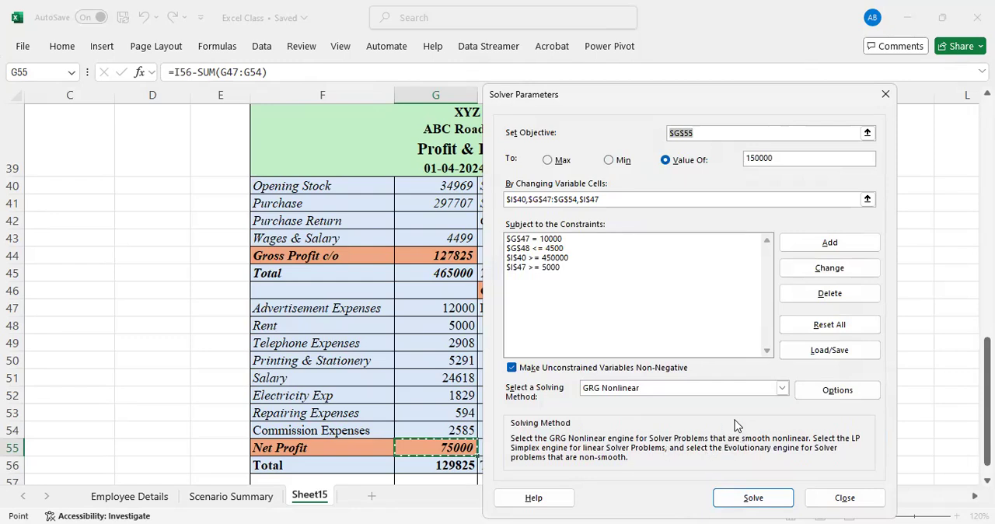
Run Solver and uncover the Profit & Loss Account to review the solved values
{"action": "left_click", "coordinate": [751, 503]}
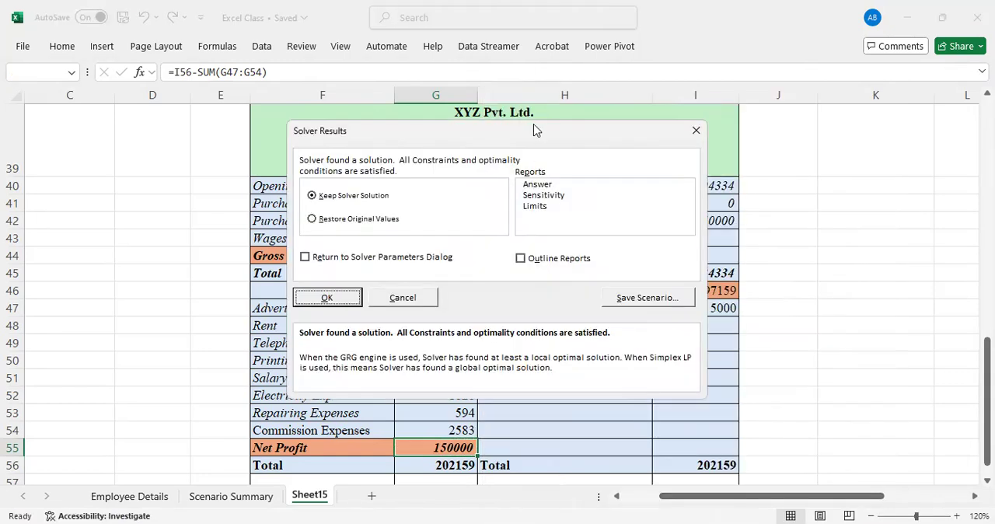
{"action": "left_click_drag", "start_coordinate": [533, 130], "coordinate": [797, 187]}
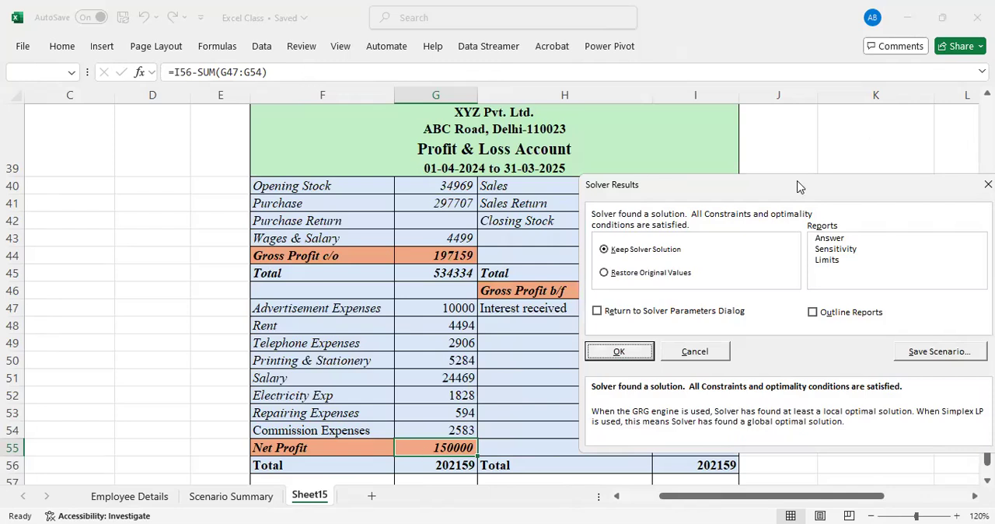
{"action": "left_click_drag", "start_coordinate": [797, 186], "coordinate": [685, 286]}
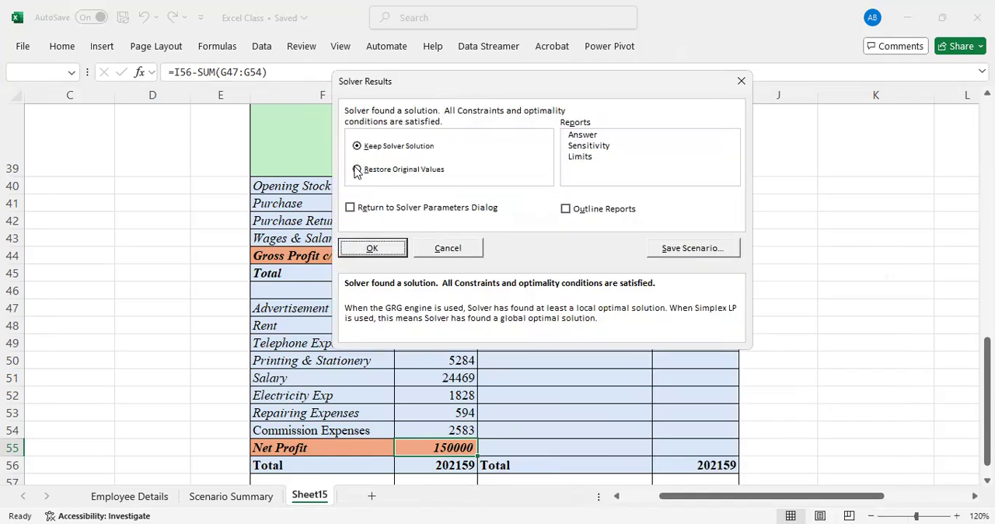
Save the Solver solution as a scenario named PL
{"action": "left_click", "coordinate": [358, 169]}
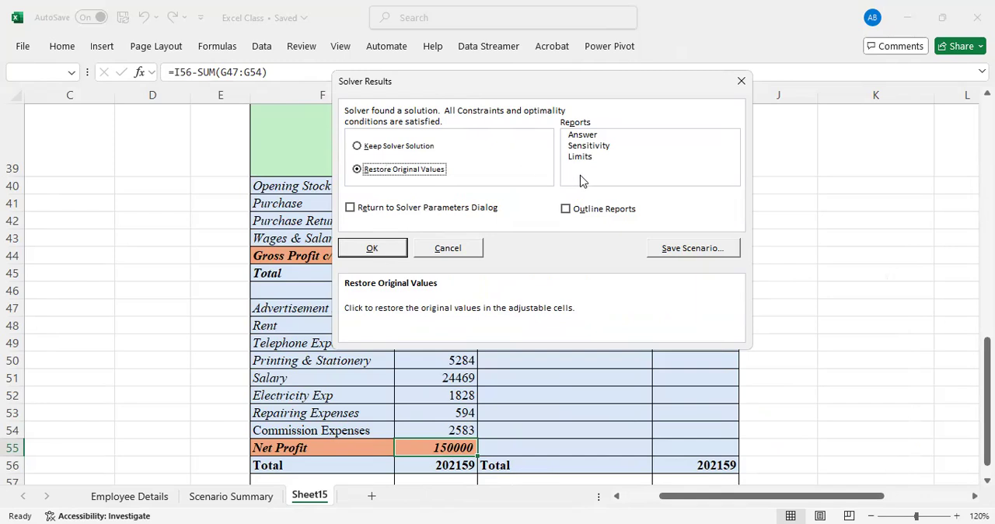
{"action": "left_click", "coordinate": [581, 136]}
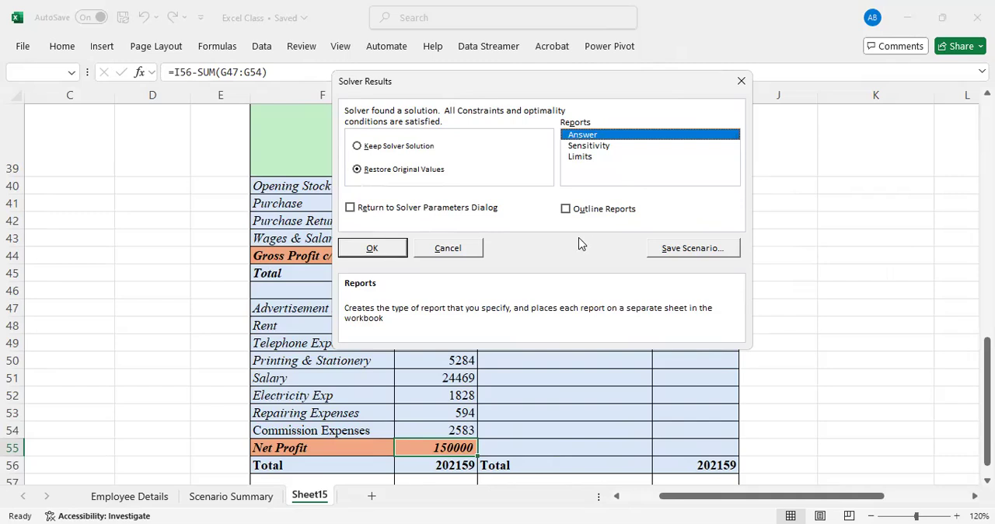
{"action": "left_click", "coordinate": [678, 255]}
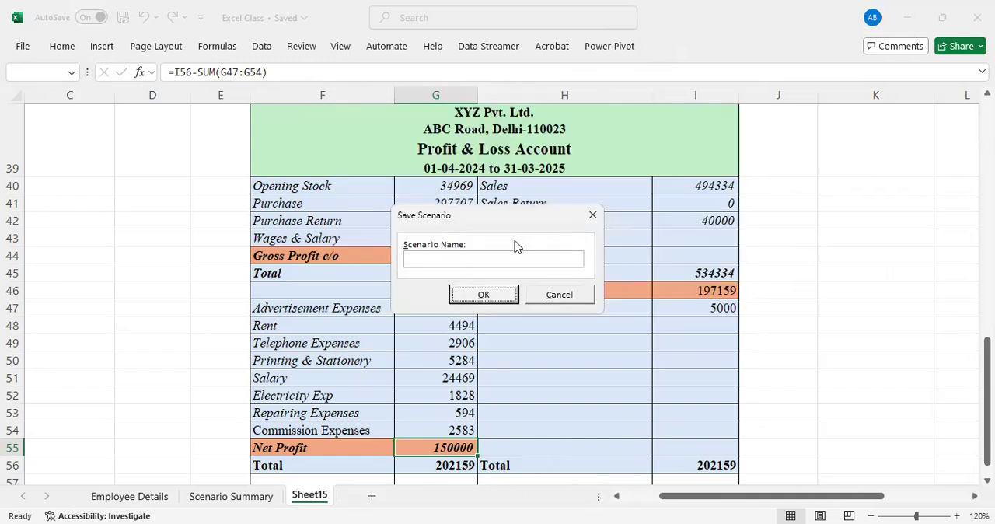
{"action": "left_click", "coordinate": [485, 257]}
{"action": "type", "text": "PL"}
{"action": "left_click", "coordinate": [482, 297]}
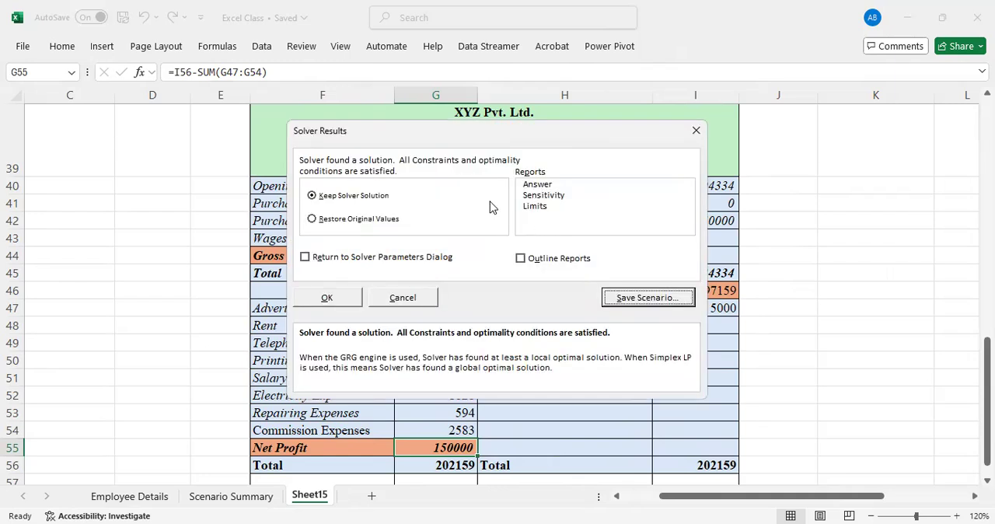
Finish Solver by restoring the original values and generating an Answer report
{"action": "left_click", "coordinate": [373, 219]}
{"action": "left_click", "coordinate": [537, 185]}
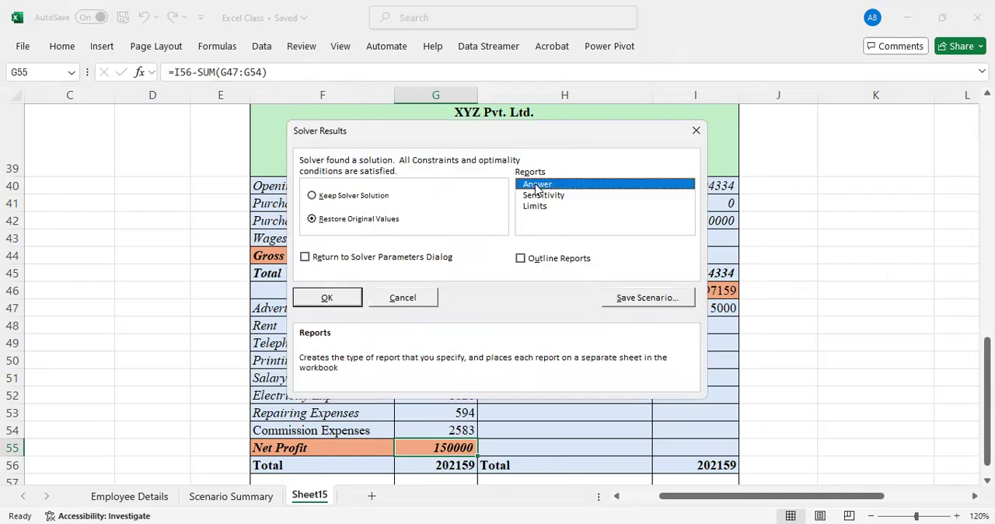
{"action": "left_click", "coordinate": [330, 298]}
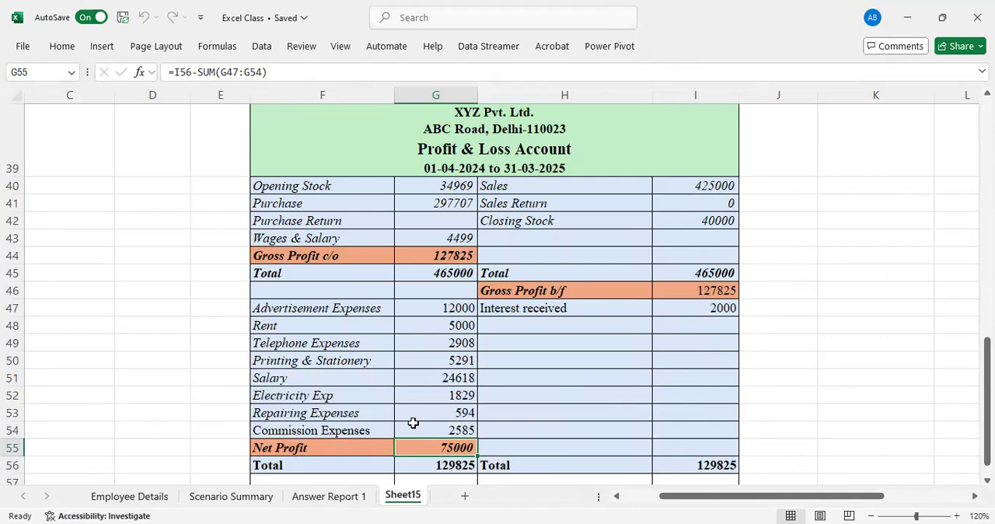
Examine the Answer Report 1 sheet, comparing original and final values of the variable cells and reviewing the constraints
{"action": "left_click", "coordinate": [330, 496]}
{"action": "left_click_drag", "start_coordinate": [988, 200], "coordinate": [987, 321]}
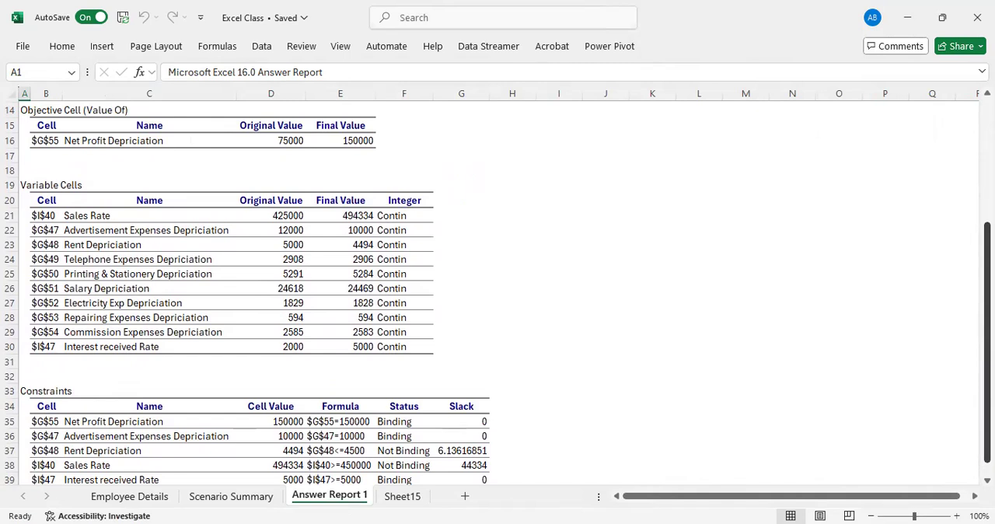
{"action": "left_click", "coordinate": [300, 218]}
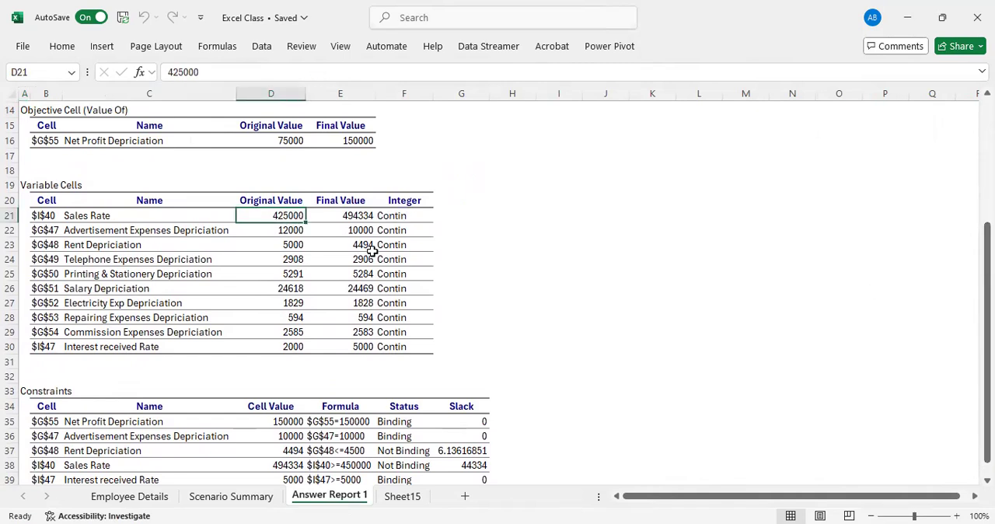
{"action": "left_click", "coordinate": [363, 217]}
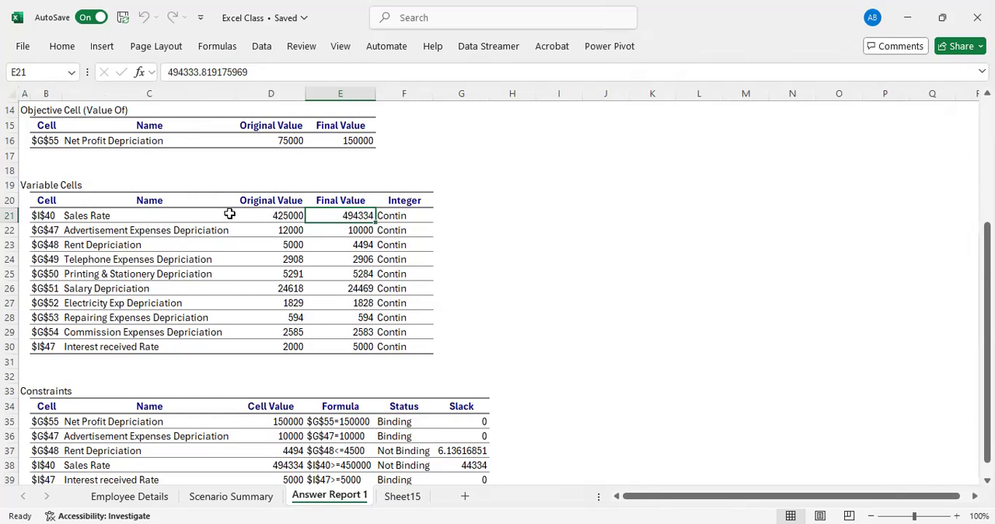
{"action": "left_click", "coordinate": [284, 216]}
{"action": "left_click_drag", "start_coordinate": [285, 215], "coordinate": [291, 343]}
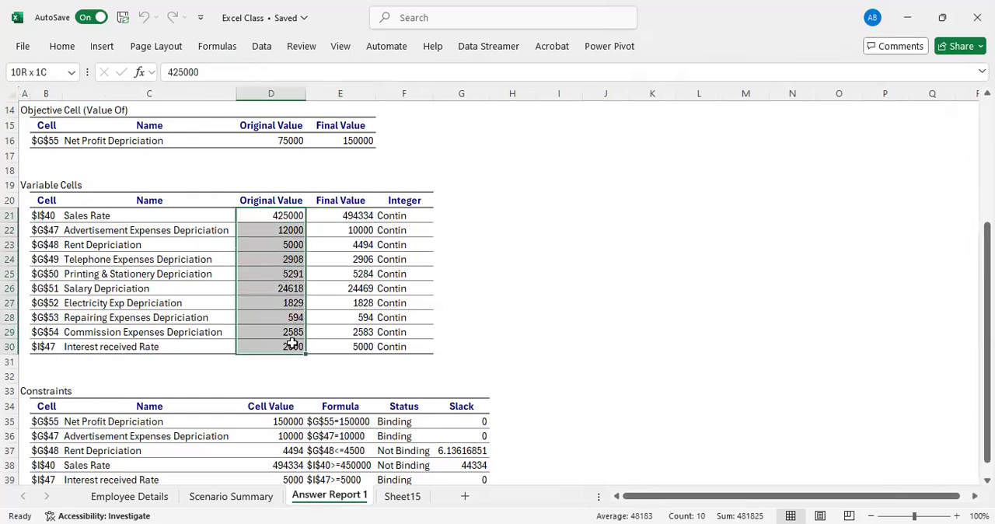
{"action": "left_click_drag", "start_coordinate": [353, 215], "coordinate": [365, 350]}
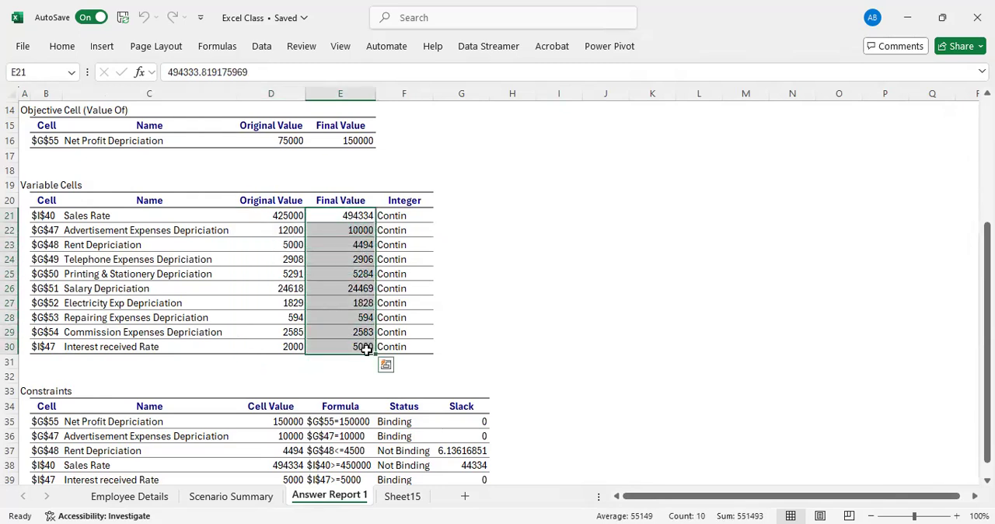
{"action": "left_click_drag", "start_coordinate": [988, 294], "coordinate": [988, 305]}
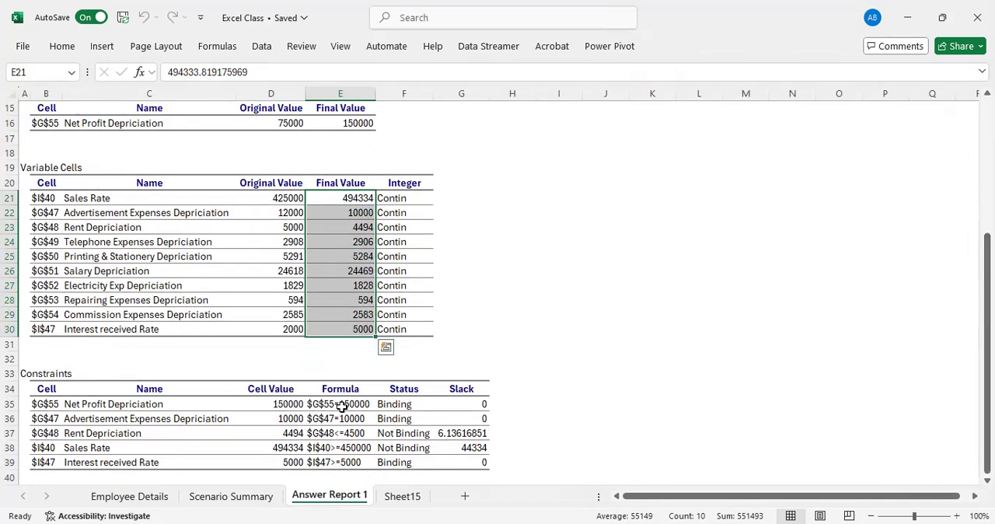
{"action": "left_click_drag", "start_coordinate": [163, 405], "coordinate": [164, 462]}
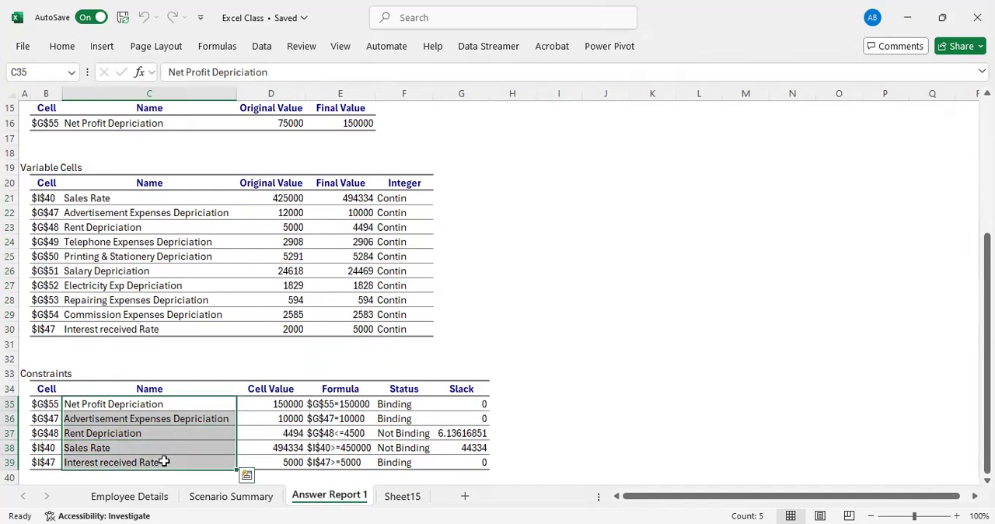
Review the names, formulas and binding status listed in the Constraints table of the answer report
{"action": "left_click", "coordinate": [158, 421]}
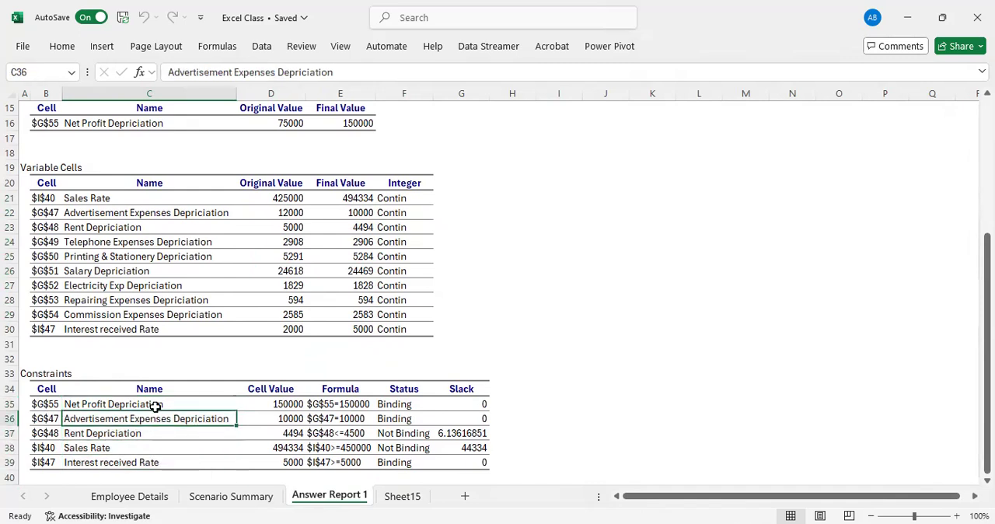
{"action": "left_click", "coordinate": [154, 406]}
{"action": "left_click", "coordinate": [131, 432]}
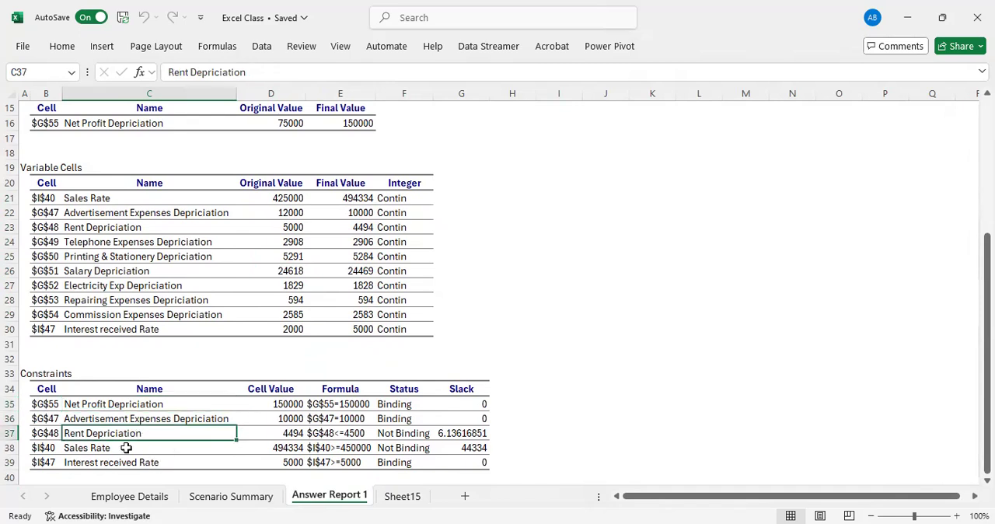
{"action": "left_click", "coordinate": [126, 447]}
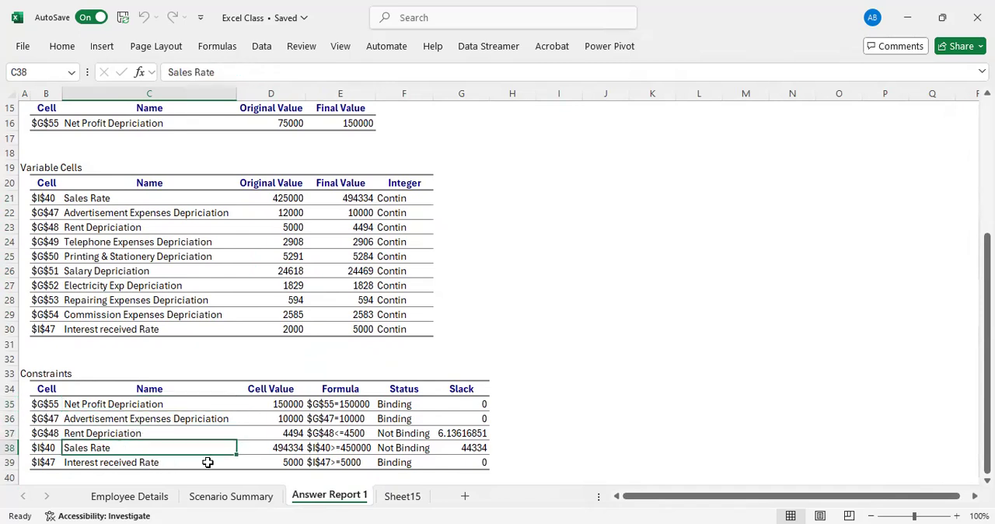
{"action": "left_click_drag", "start_coordinate": [348, 405], "coordinate": [393, 461]}
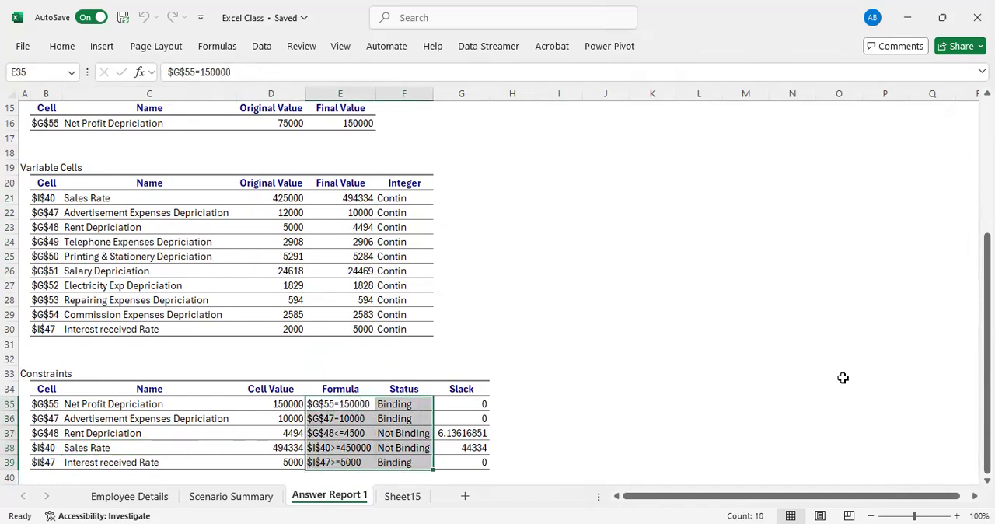
{"action": "left_click_drag", "start_coordinate": [988, 360], "coordinate": [971, 280]}
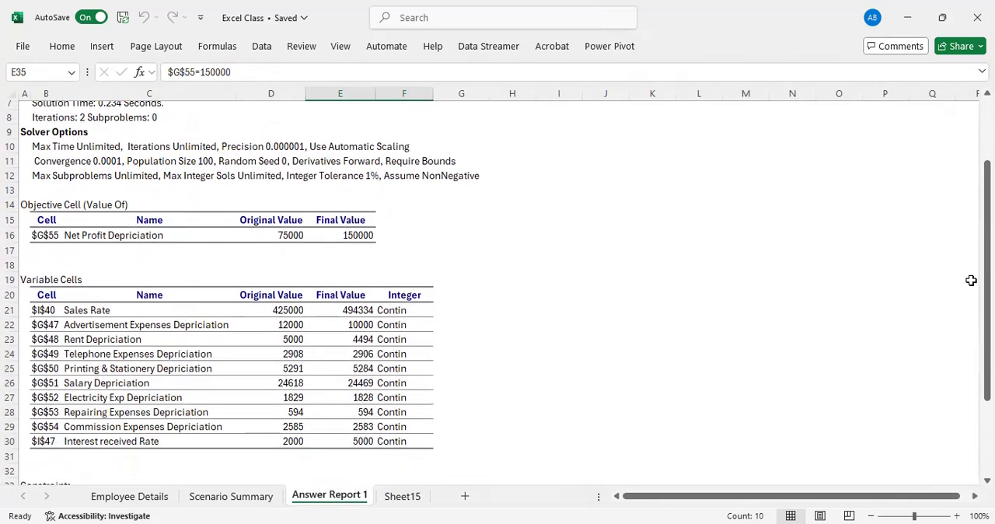
Generate a Scenario summary report for the Sheet15 Profit & Loss Account with result cells G55 and G56, and compare its current and PL values
{"action": "left_click", "coordinate": [402, 496]}
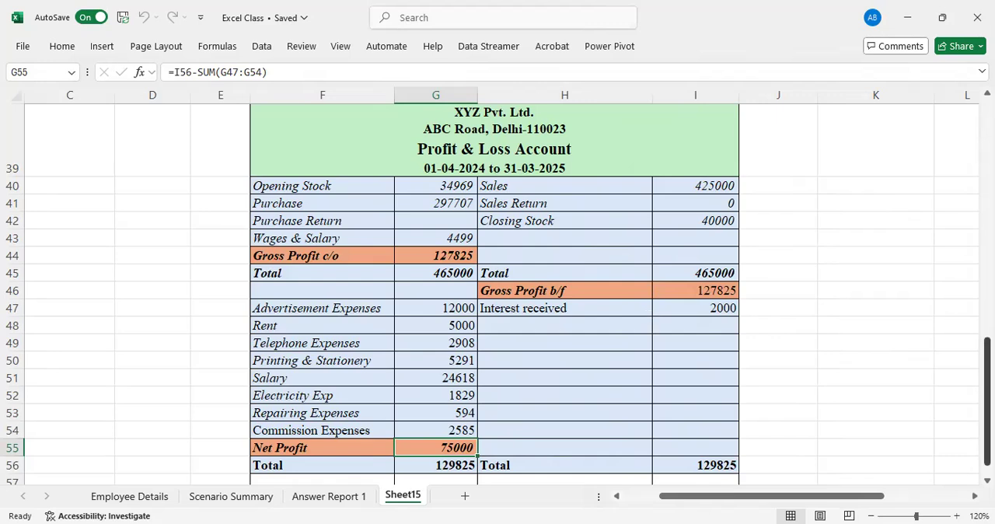
{"action": "mouse_move", "coordinate": [987, 365]}
{"action": "left_mouse_down"}
{"action": "mouse_move", "coordinate": [988, 342]}
{"action": "mouse_move", "coordinate": [988, 373]}
{"action": "left_mouse_up"}
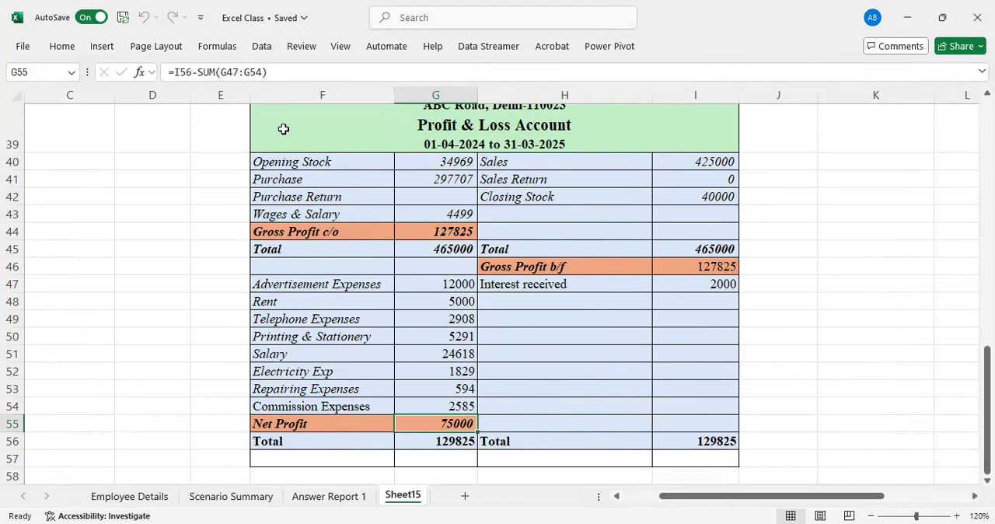
{"action": "left_click", "coordinate": [262, 46]}
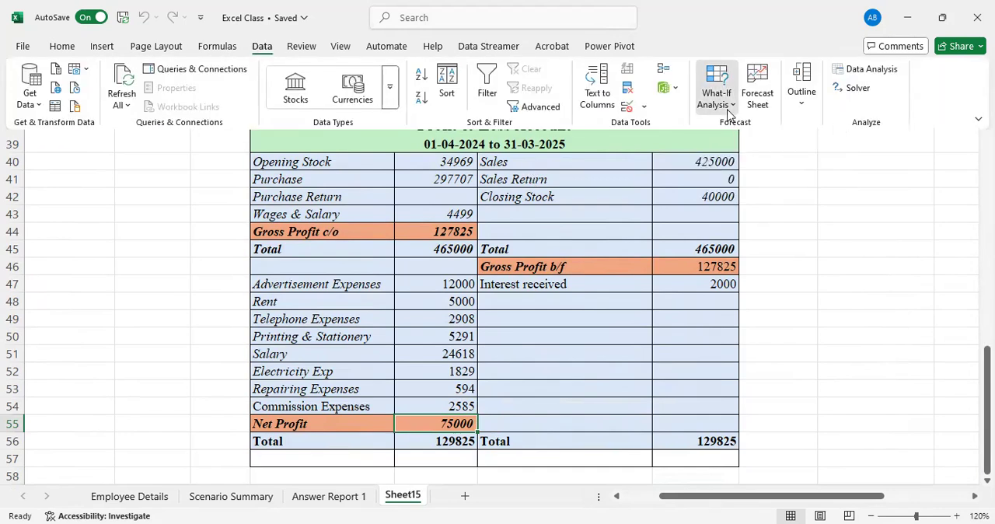
{"action": "left_click", "coordinate": [715, 99]}
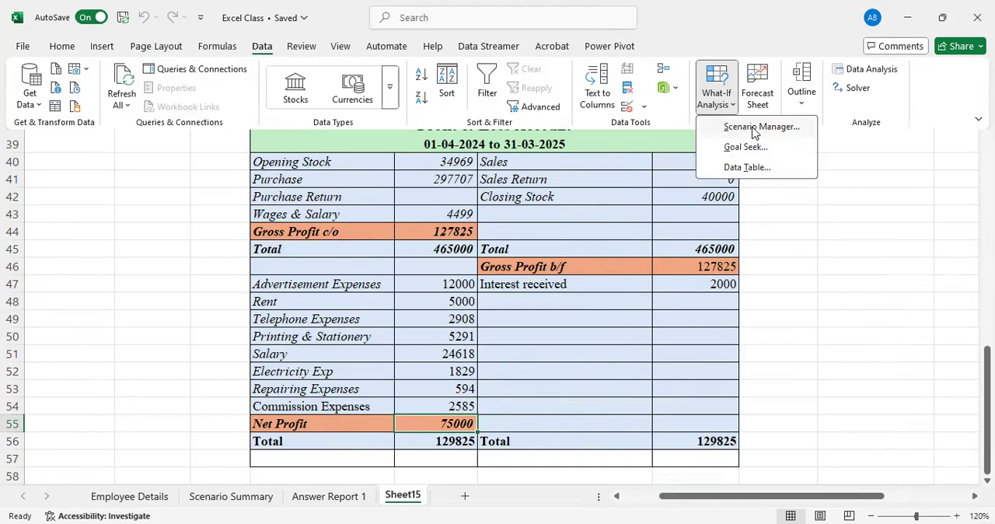
{"action": "left_click", "coordinate": [753, 128]}
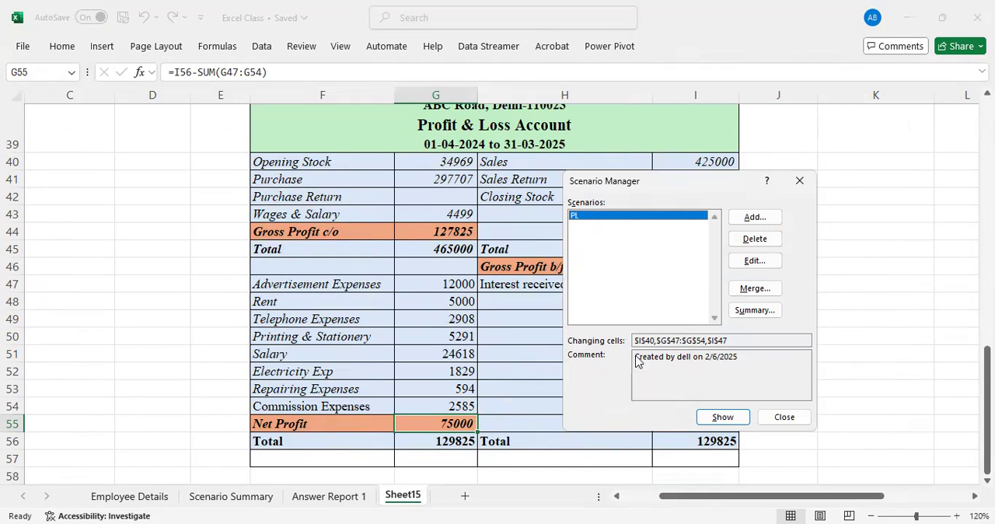
{"action": "left_click", "coordinate": [765, 316]}
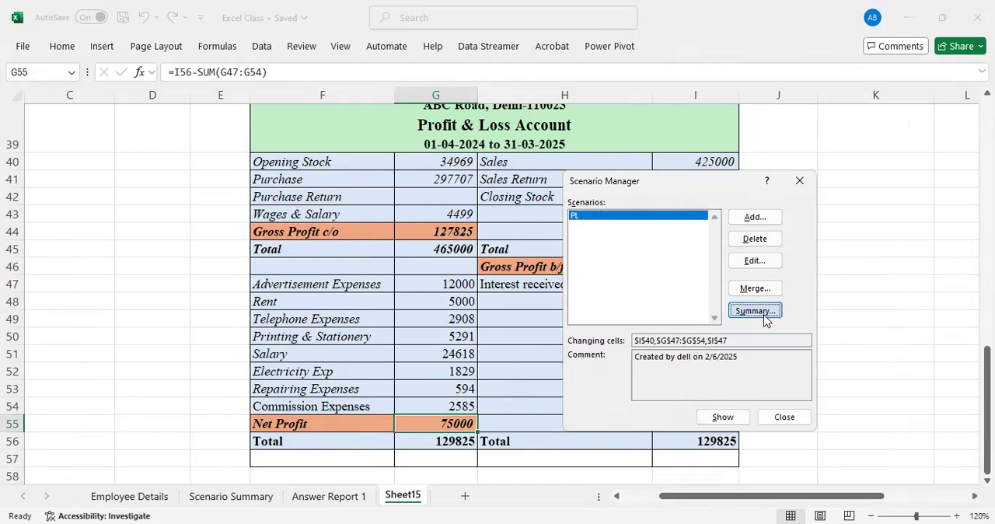
{"action": "left_click", "coordinate": [440, 441], "text": "ctrl"}
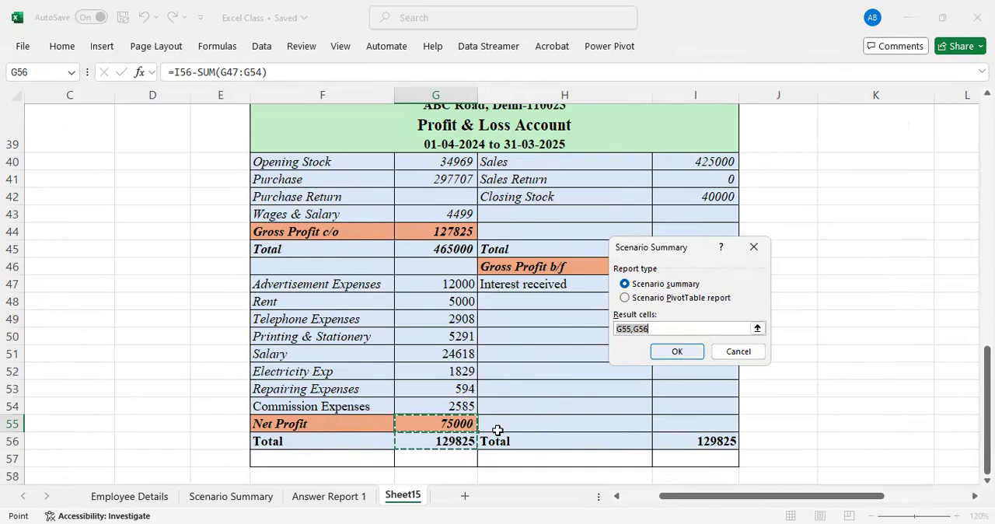
{"action": "left_click", "coordinate": [677, 352]}
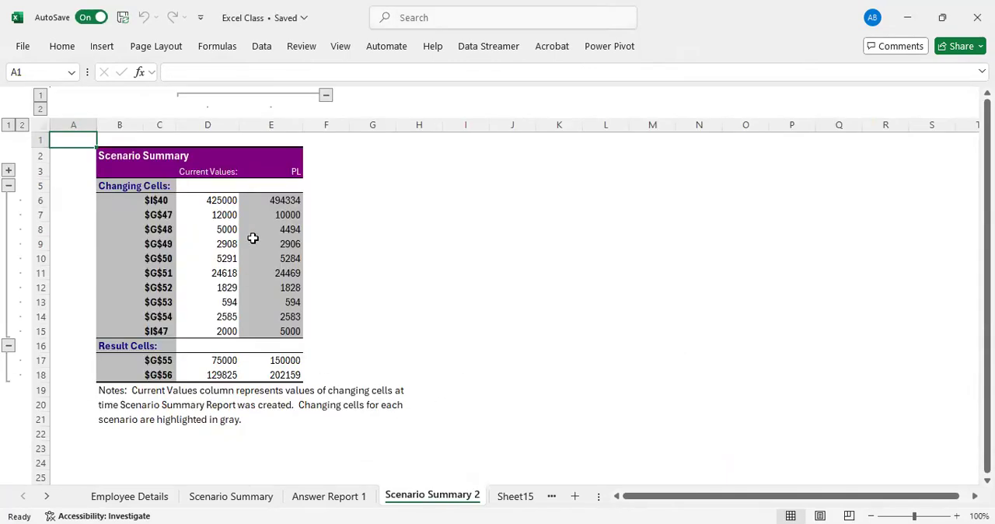
{"action": "left_click_drag", "start_coordinate": [221, 199], "coordinate": [280, 332]}
{"action": "left_click", "coordinate": [283, 361]}
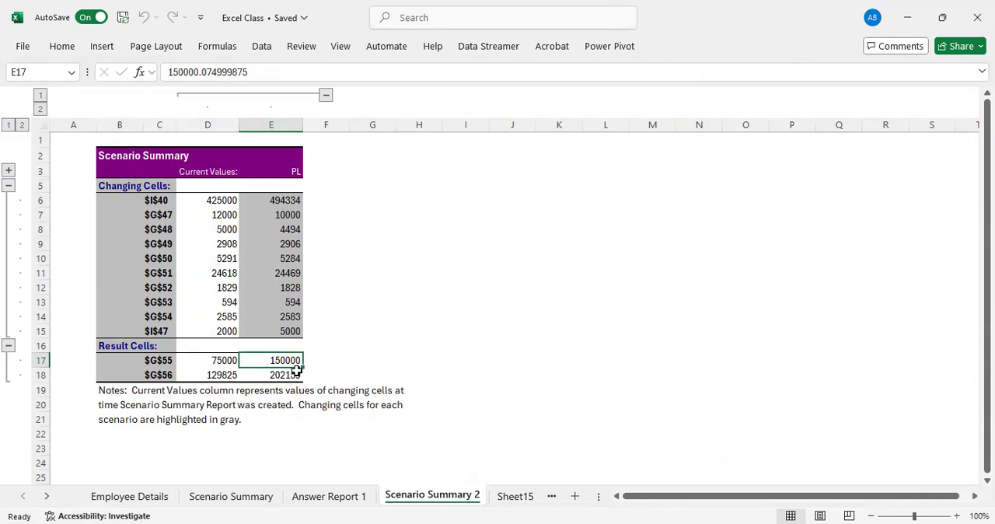
Generate a Scenario PivotTable report from Sheet15's PL scenario with result cells G55 and G56
{"action": "left_click", "coordinate": [506, 496]}
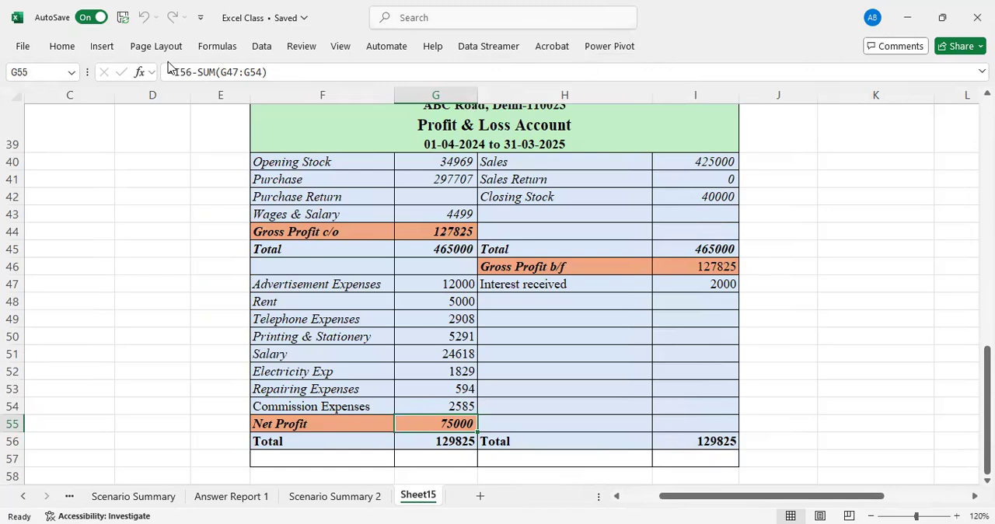
{"action": "left_click", "coordinate": [262, 48]}
{"action": "left_click", "coordinate": [719, 109]}
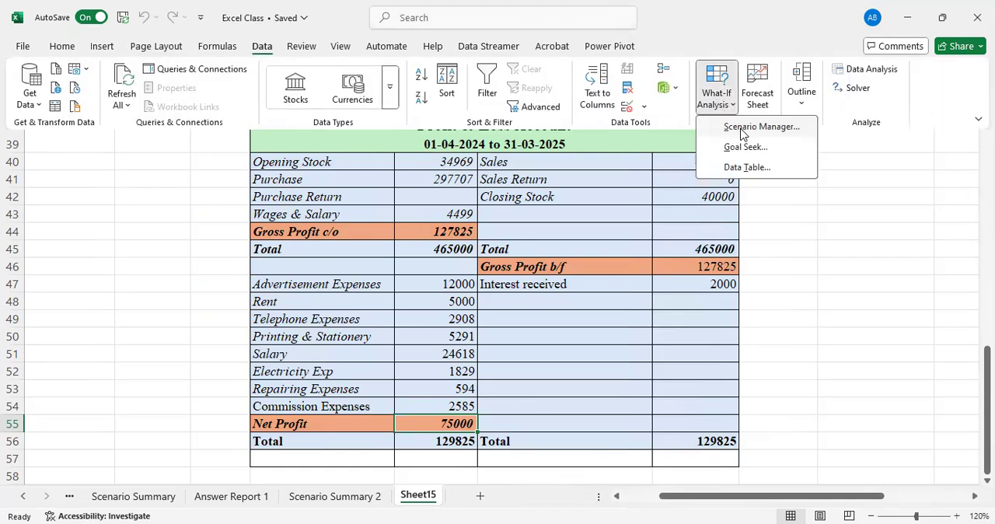
{"action": "left_click", "coordinate": [743, 128]}
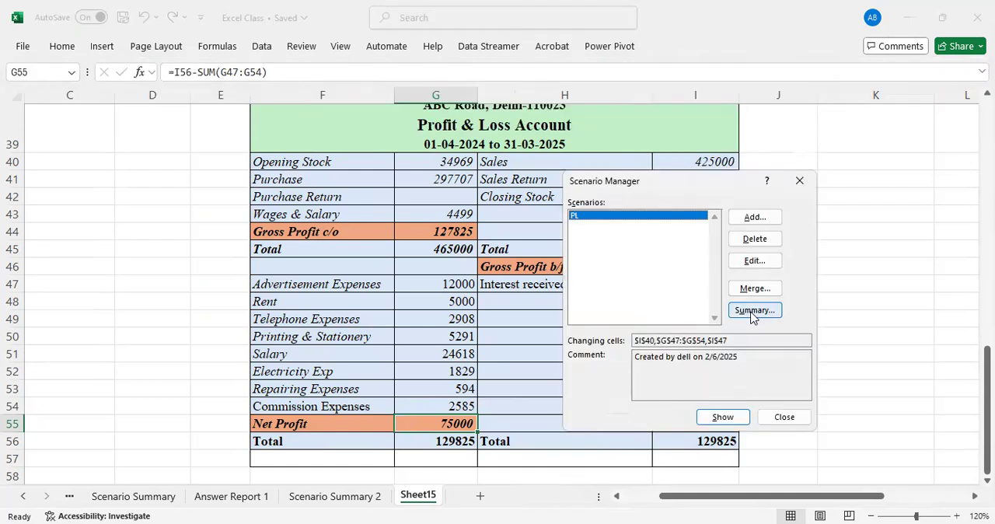
{"action": "left_click", "coordinate": [755, 311]}
{"action": "left_click", "coordinate": [431, 440], "text": "ctrl"}
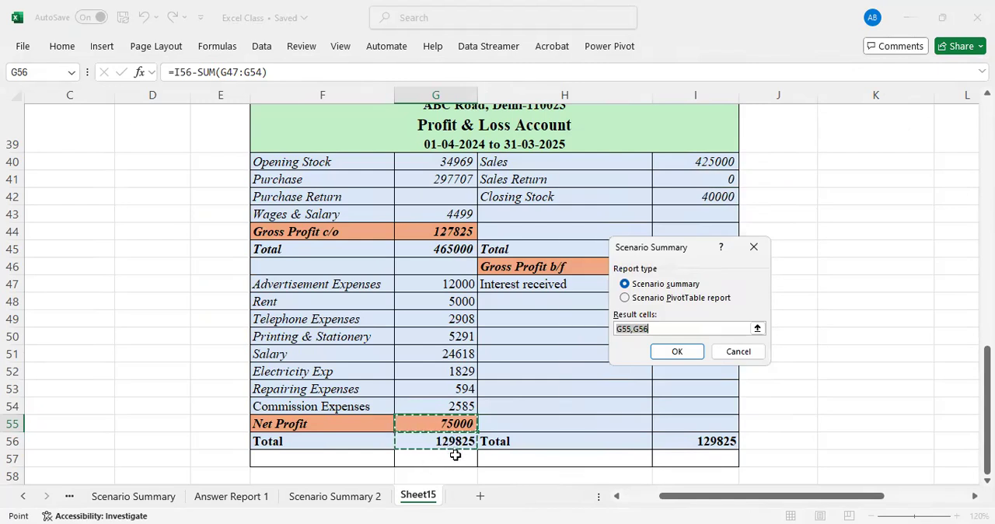
{"action": "left_click", "coordinate": [637, 301]}
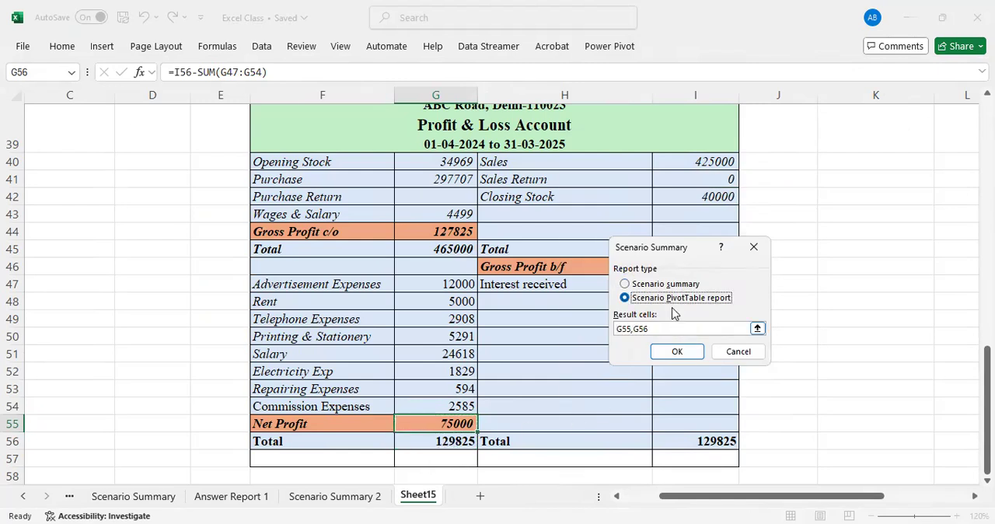
{"action": "left_click", "coordinate": [678, 353]}
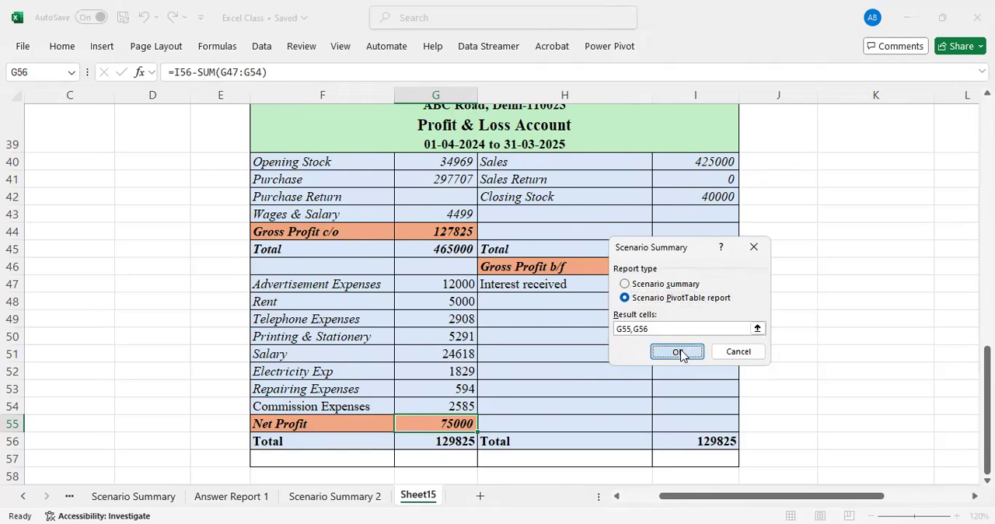
Check the PL scenario's G55 and G56 results in the PivotTable report, and return to the Profit & Loss Account on Sheet15
{"action": "left_click", "coordinate": [112, 152]}
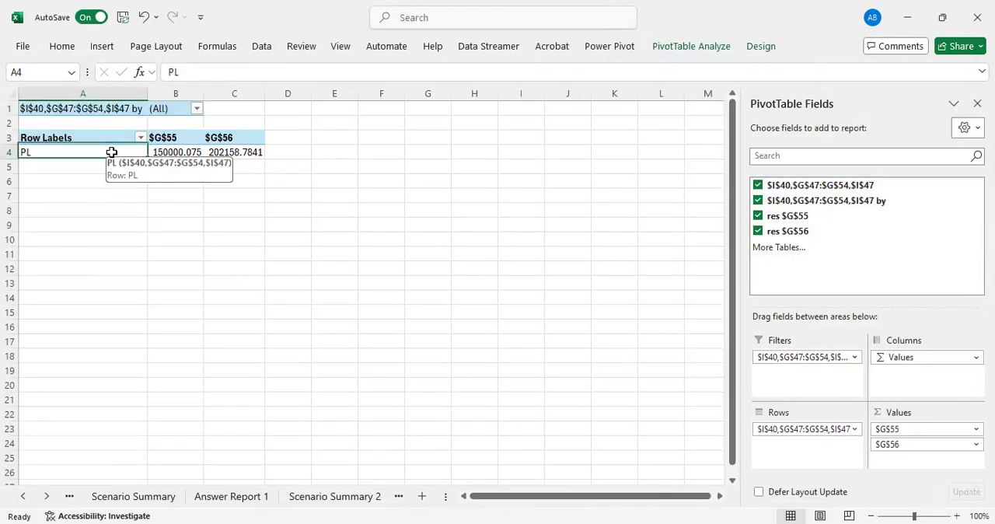
{"action": "left_click", "coordinate": [159, 153]}
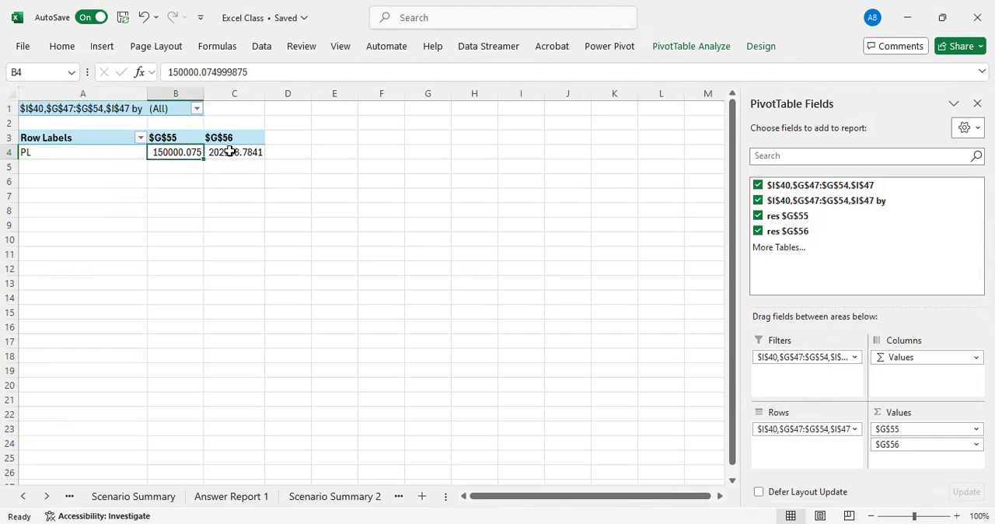
{"action": "left_click", "coordinate": [230, 151]}
{"action": "mouse_move", "coordinate": [154, 153]}
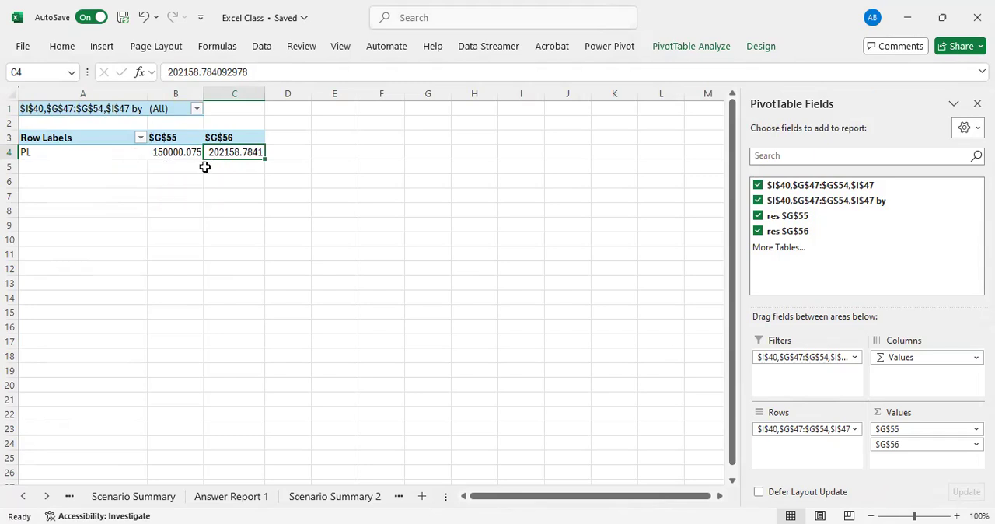
{"action": "left_click", "coordinate": [330, 503]}
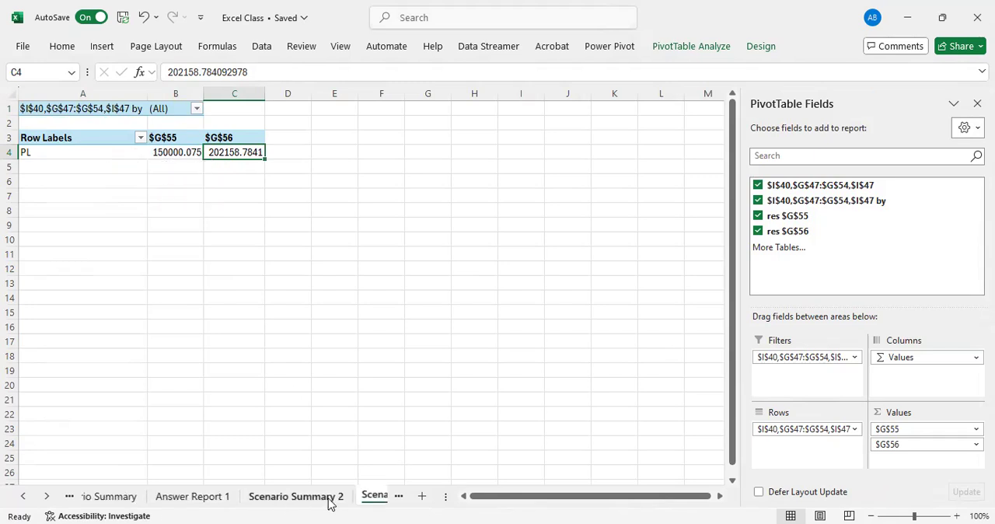
{"action": "left_click", "coordinate": [330, 503]}
{"action": "left_click", "coordinate": [434, 503]}
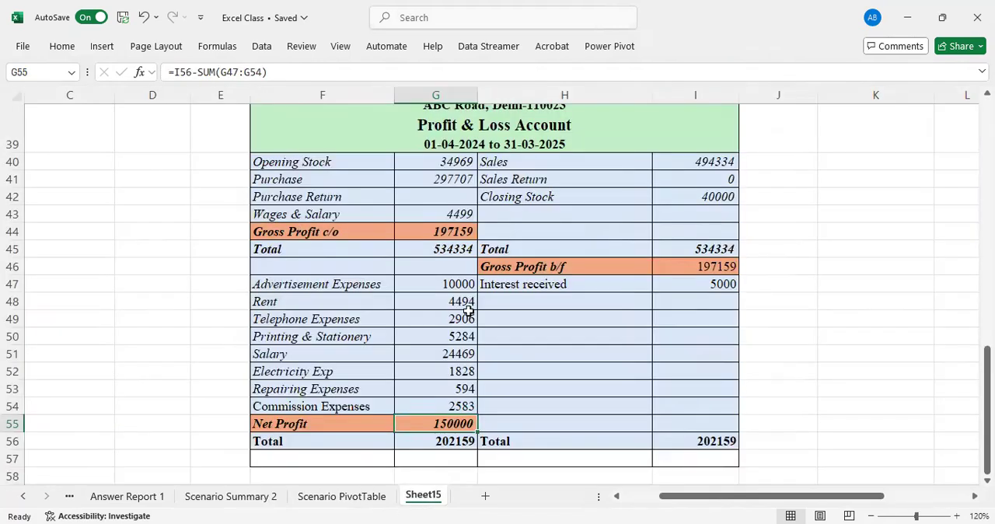